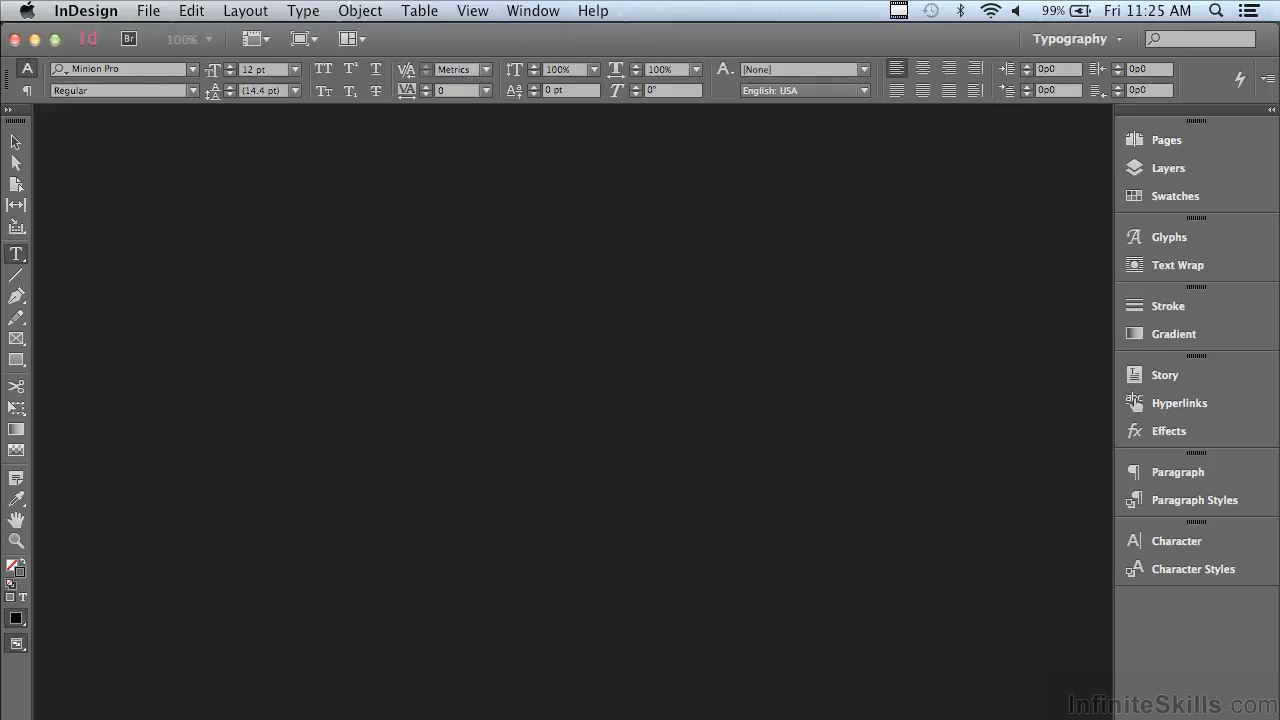
Open Editing Tables Part 2.indd from the Chapter 11 folder
click(148, 10)
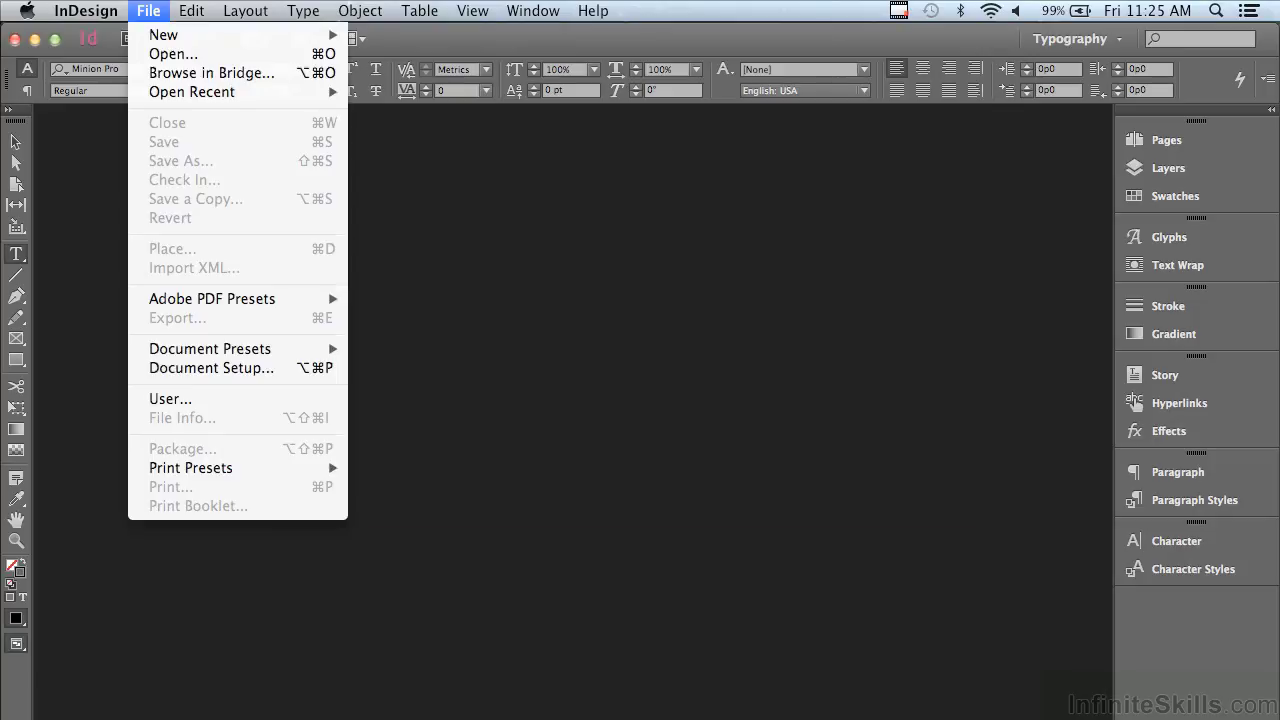
click(150, 53)
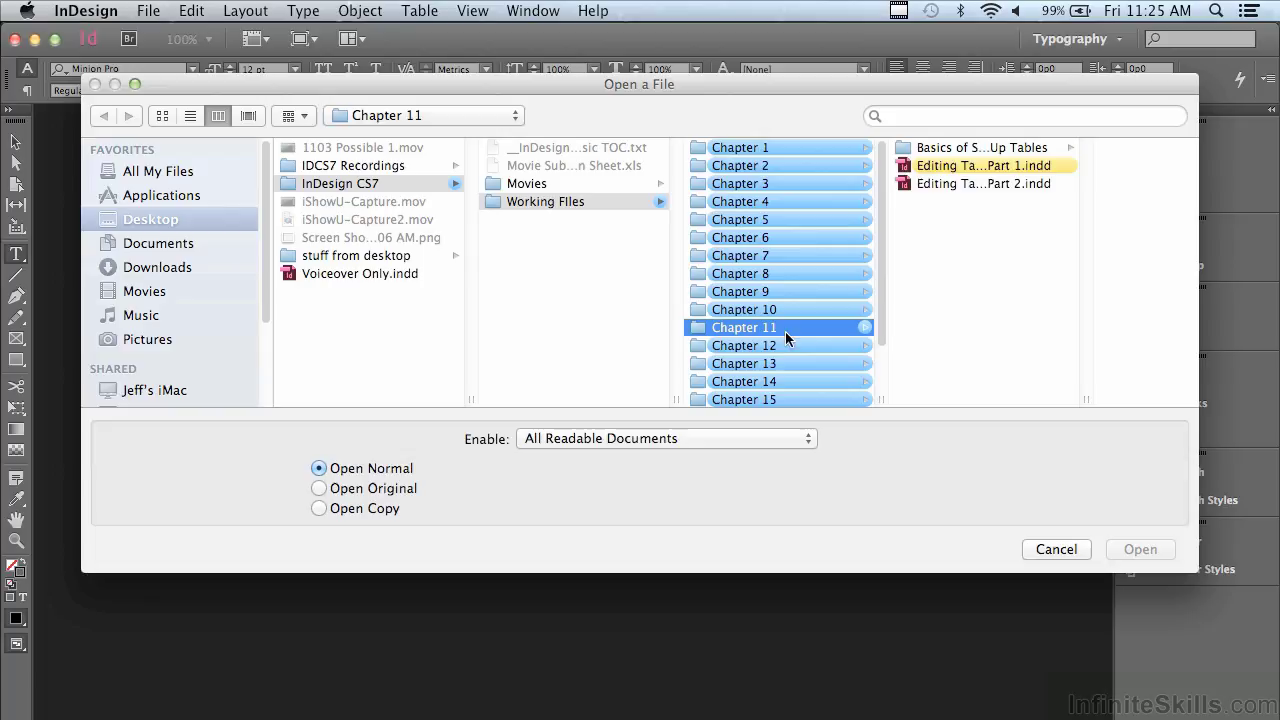
click(931, 187)
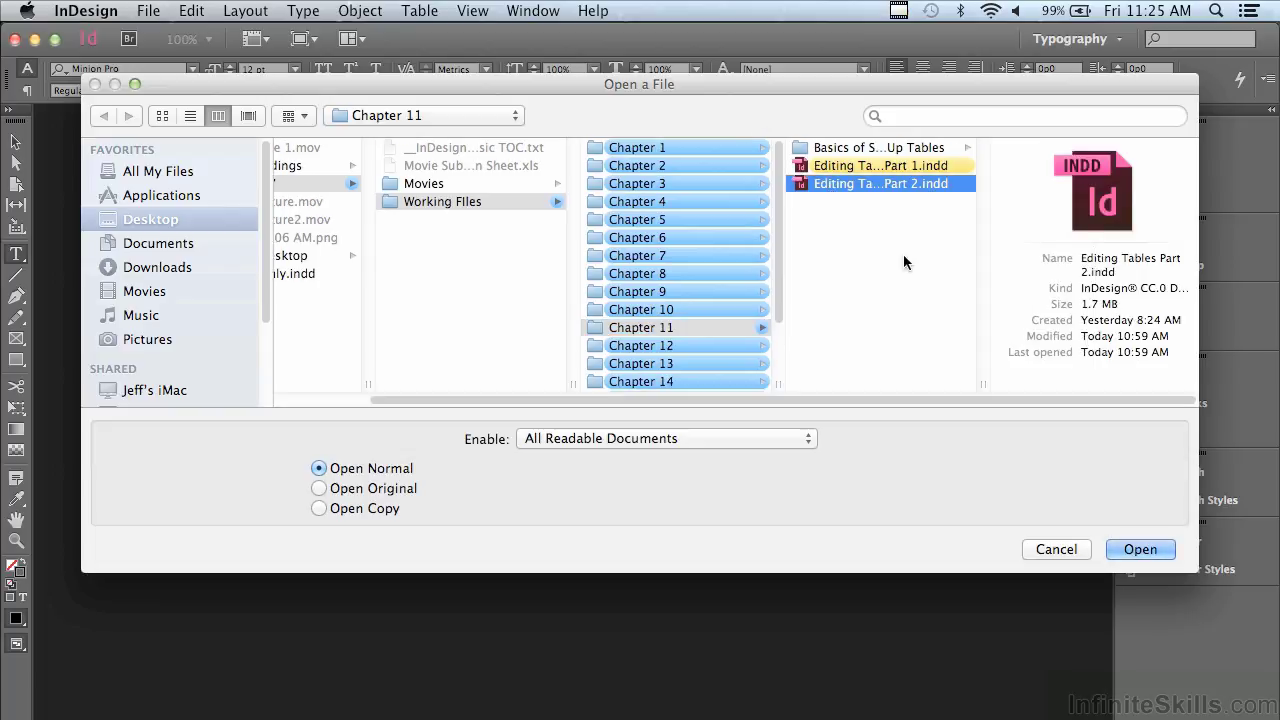
click(1118, 550)
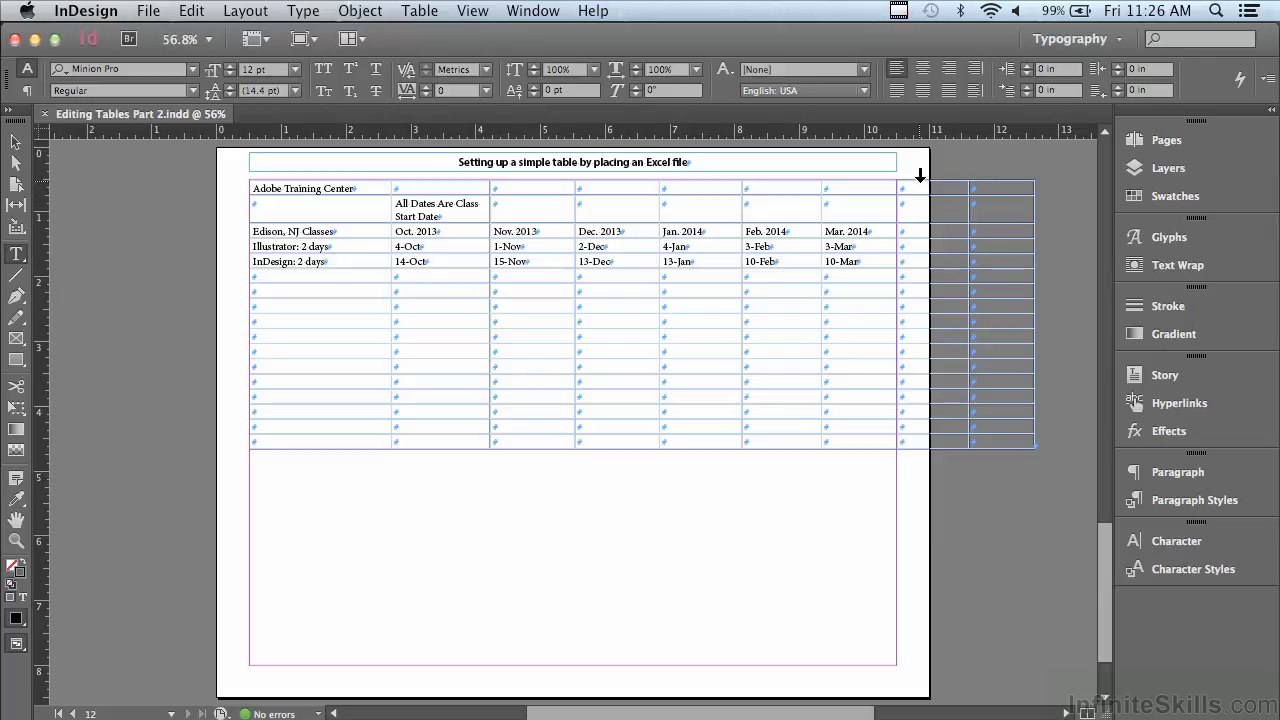
Delete the two empty columns past the page edge so the table ends at Mar. 2014
drag(920, 176, 980, 180)
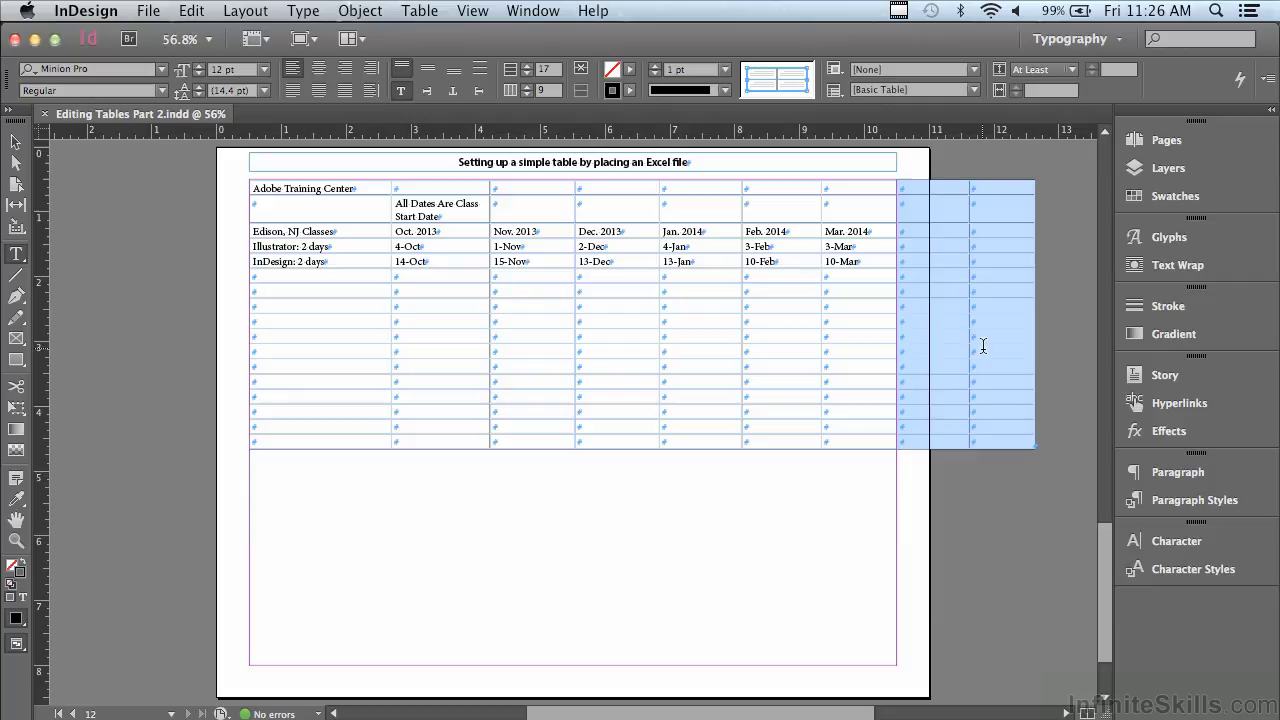
click(420, 10)
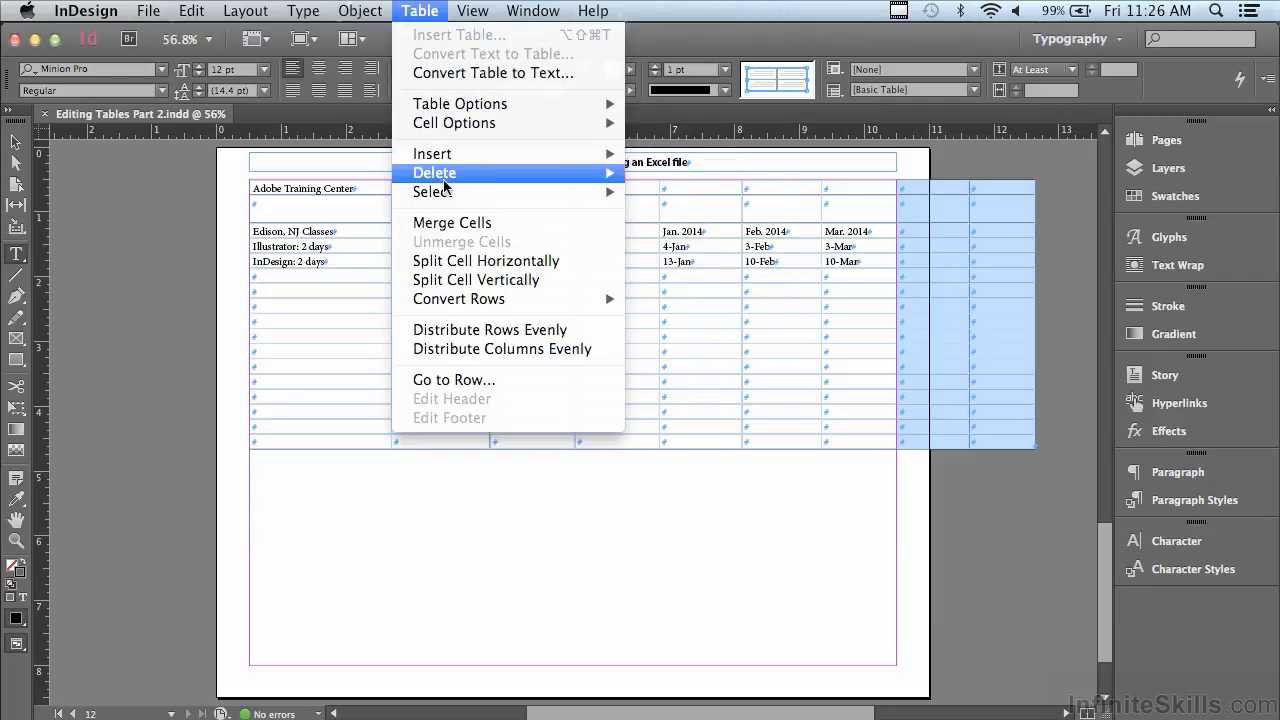
mouse_move(444, 186)
click(675, 188)
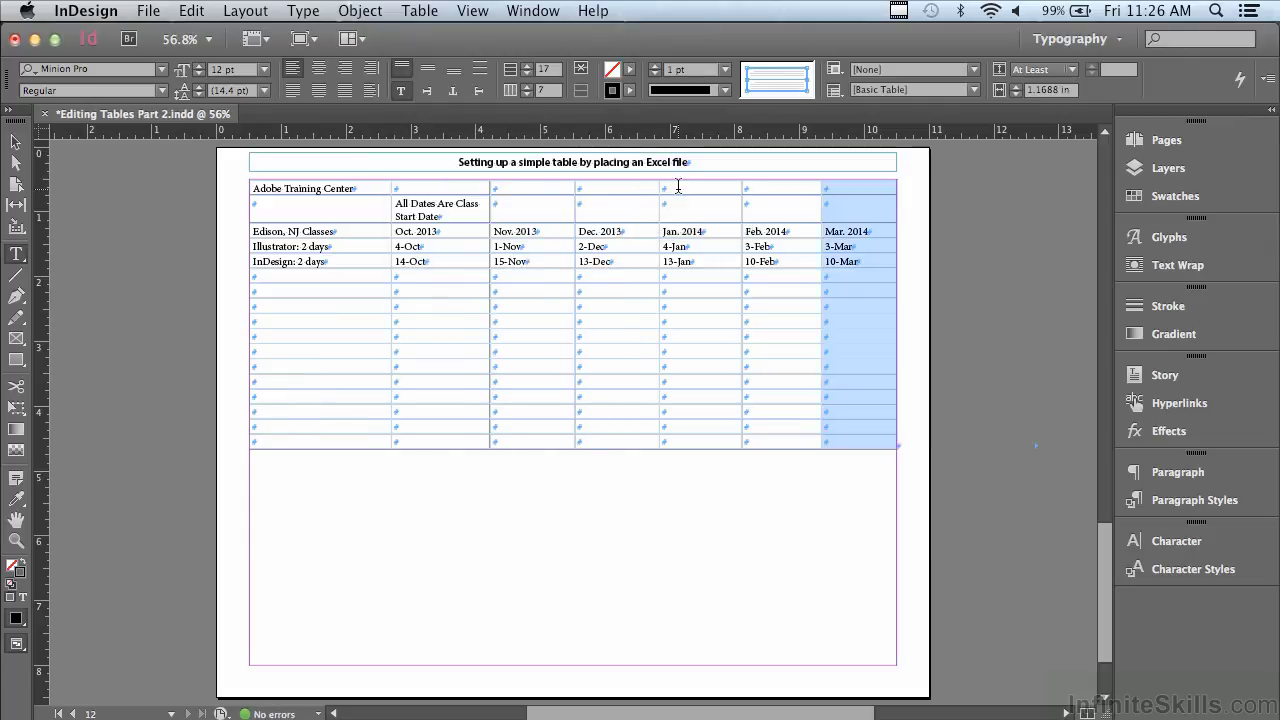
Delete every empty row below the InDesign: 2 days row
click(254, 276)
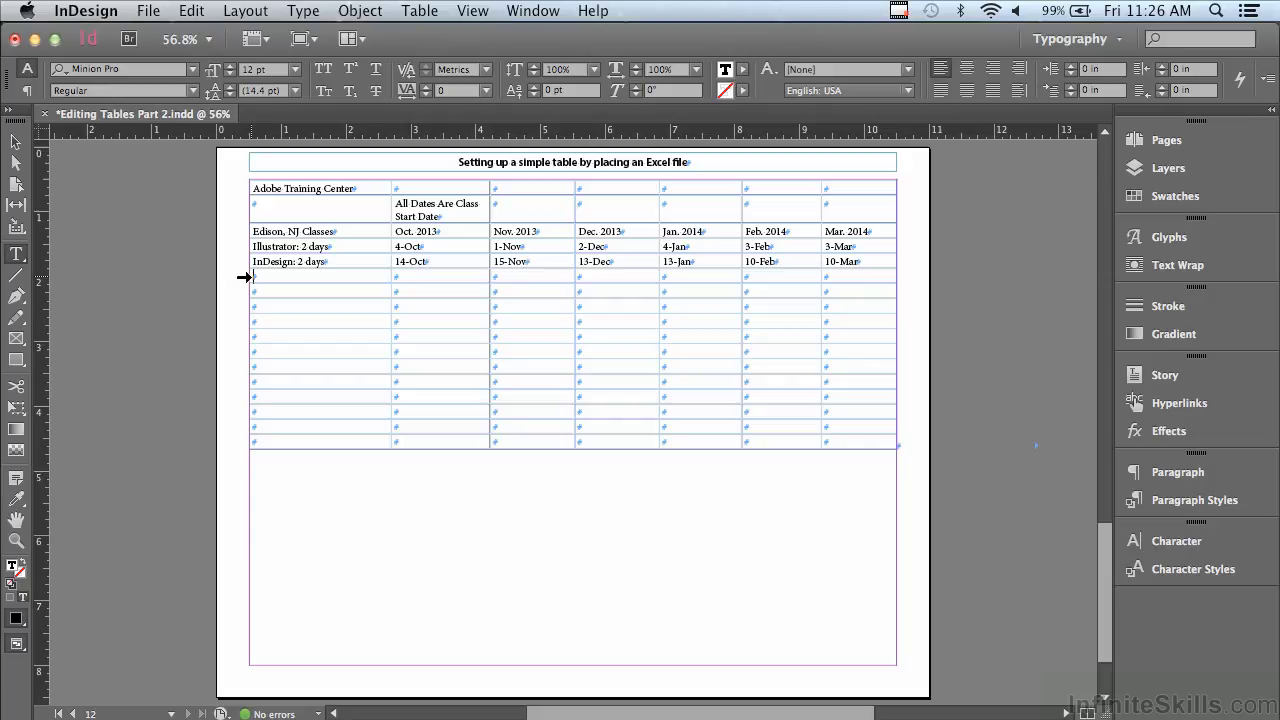
click(244, 277)
drag(244, 277, 264, 450)
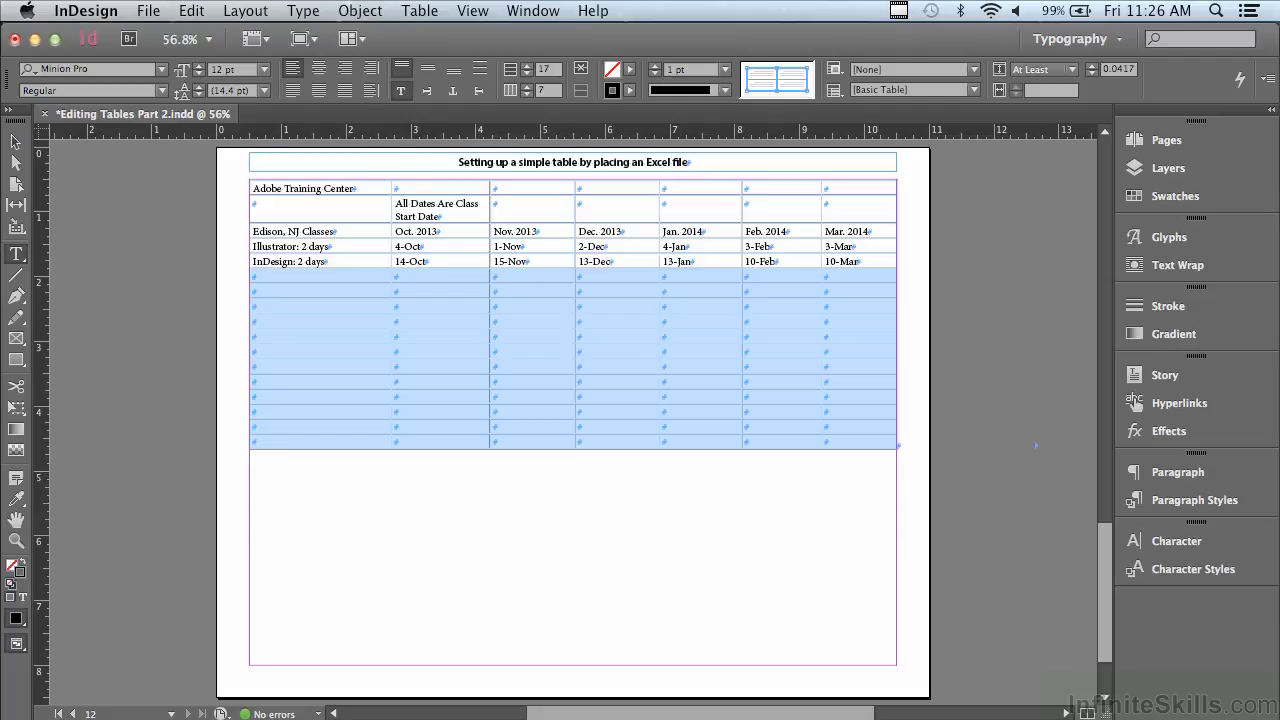
click(420, 10)
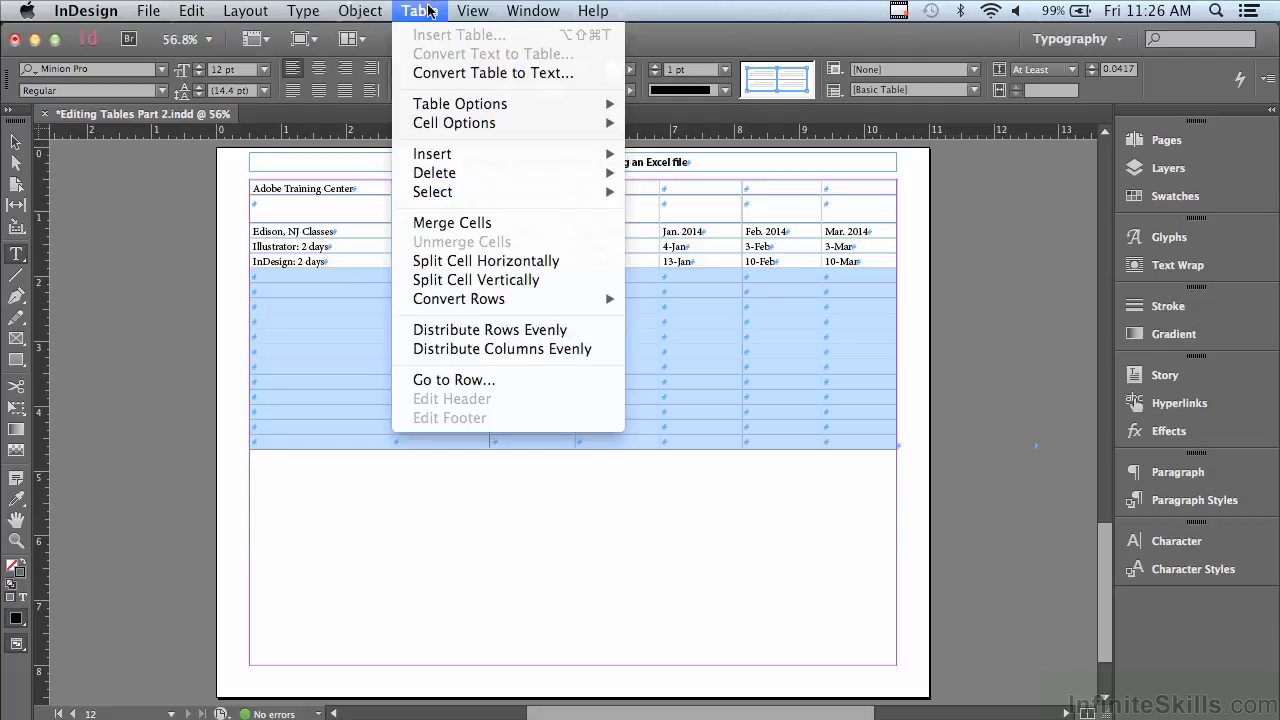
mouse_move(443, 175)
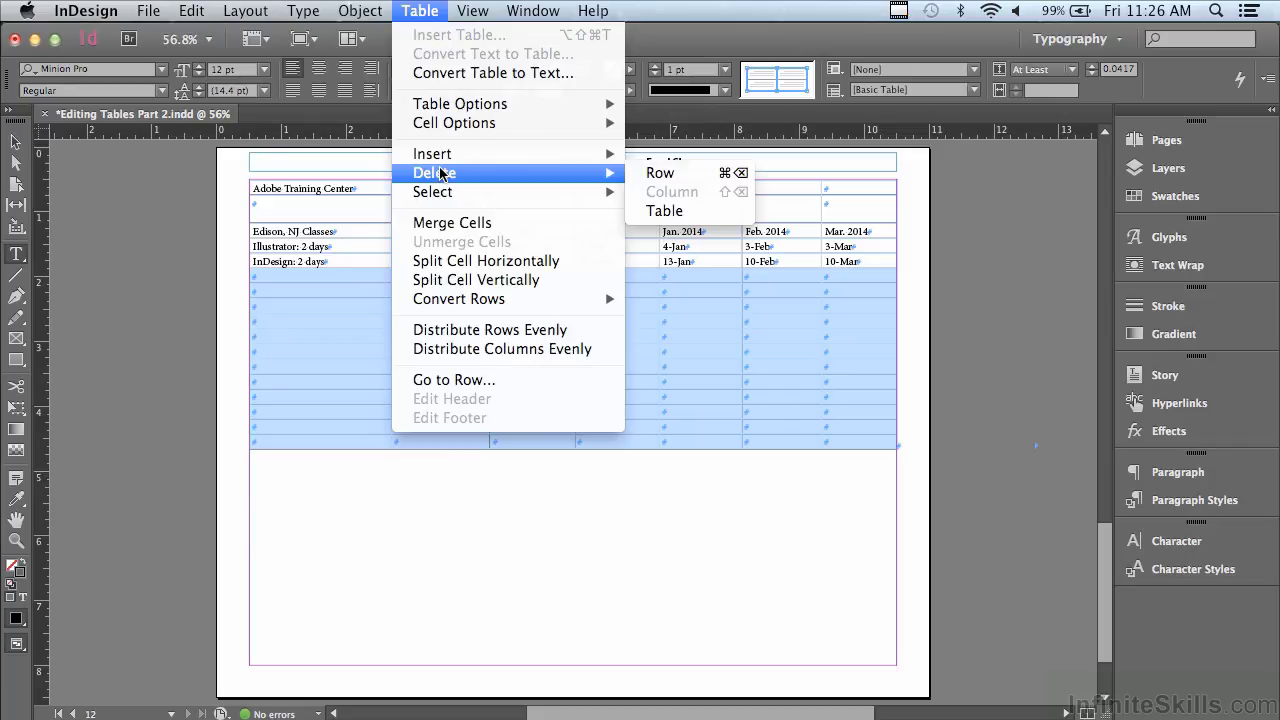
click(662, 173)
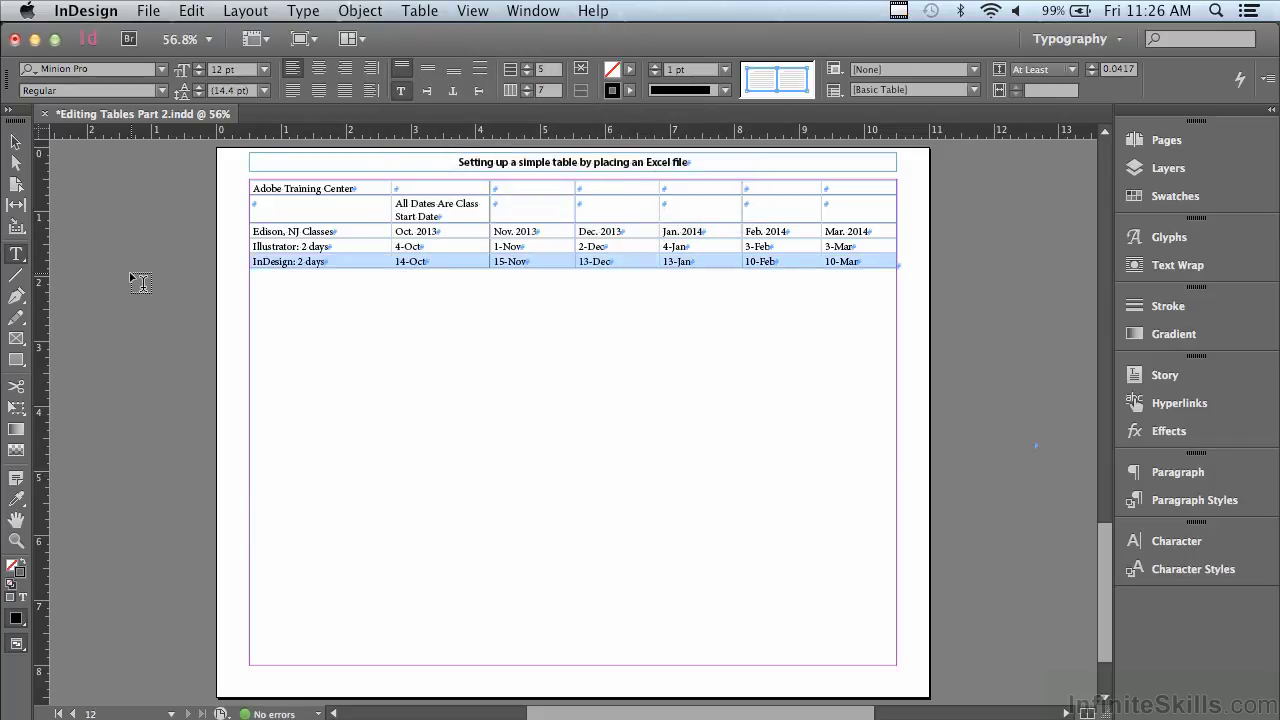
click(14, 542)
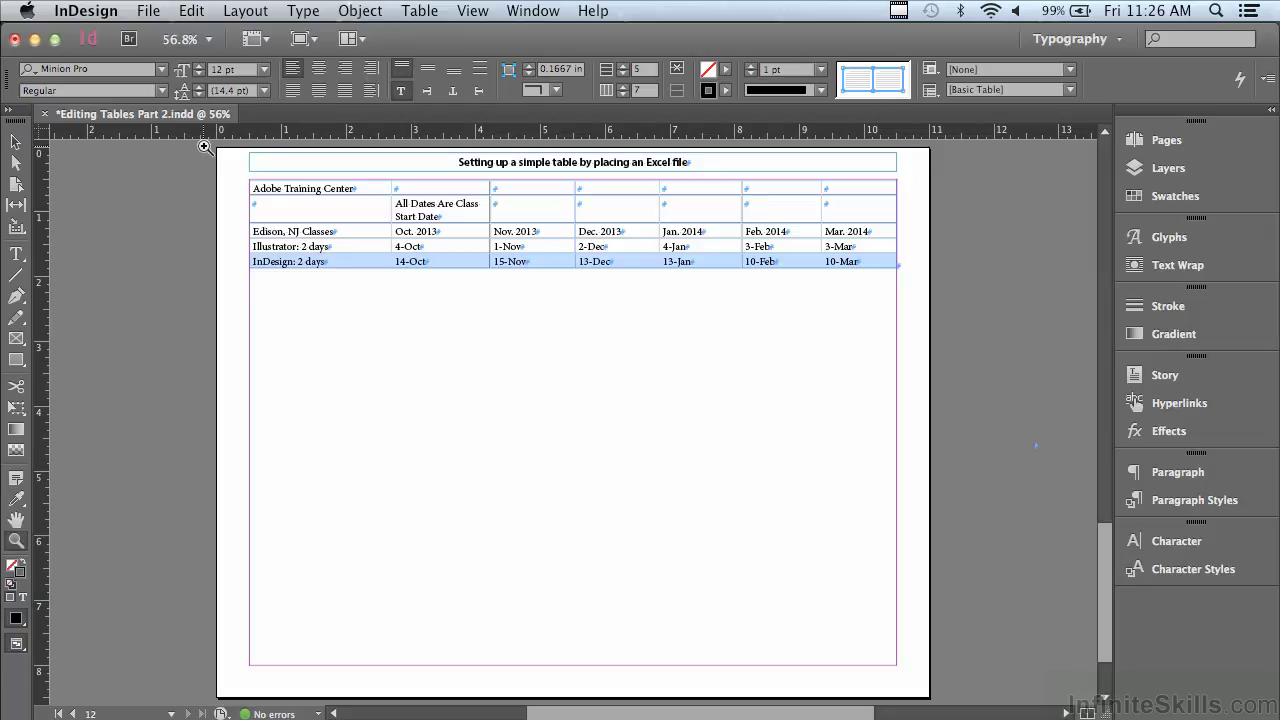
Zoom in on the five-row table at the top of the page
drag(204, 147, 934, 298)
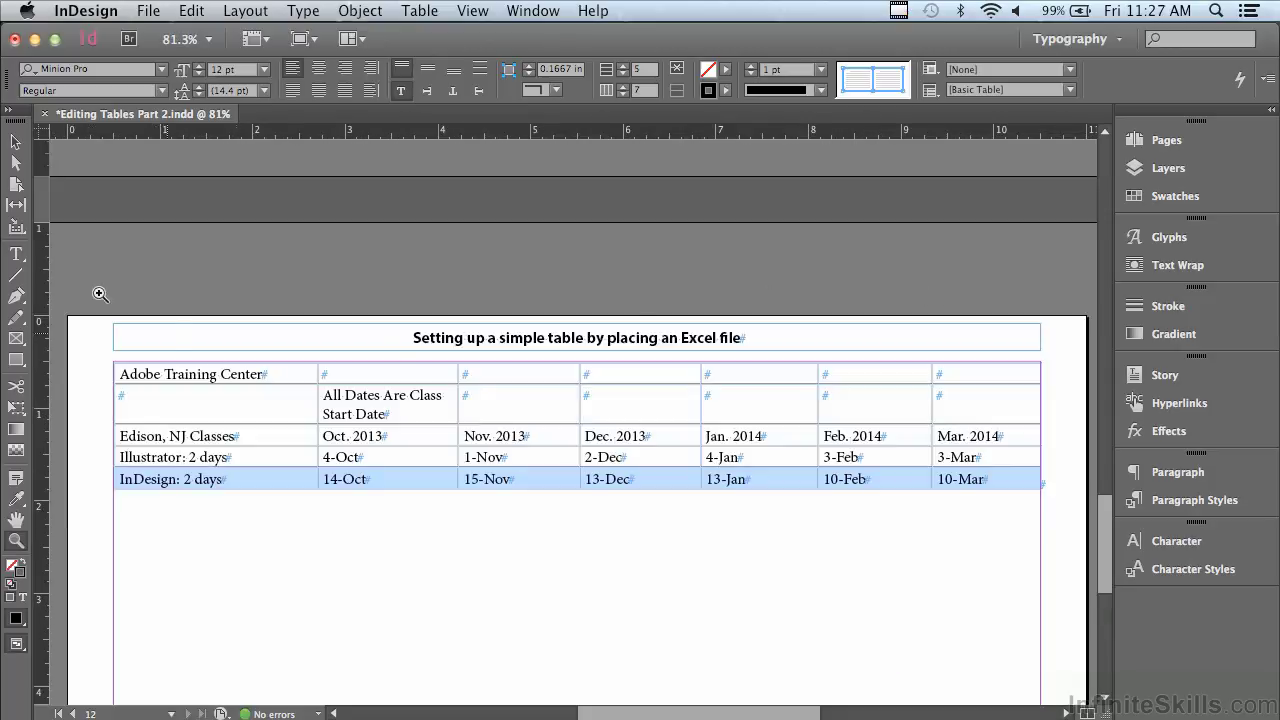
click(18, 257)
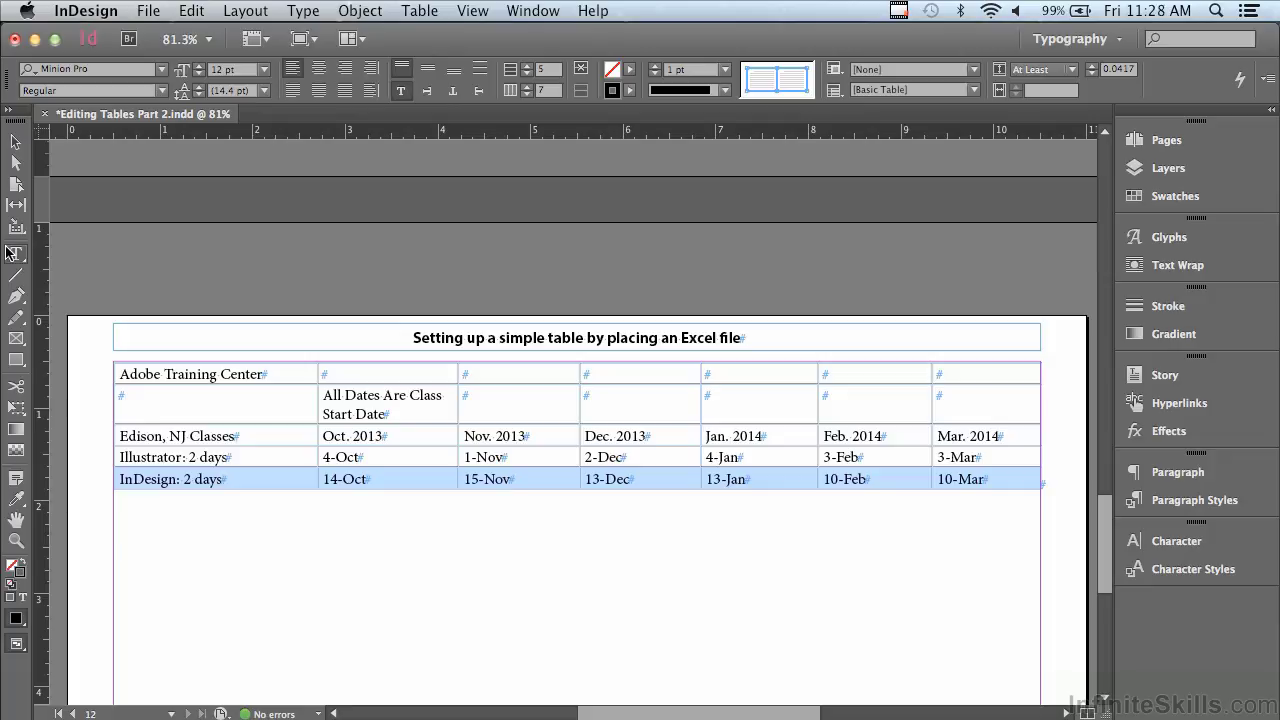
Set the minimum row height of all table rows to 0.5 in
click(111, 362)
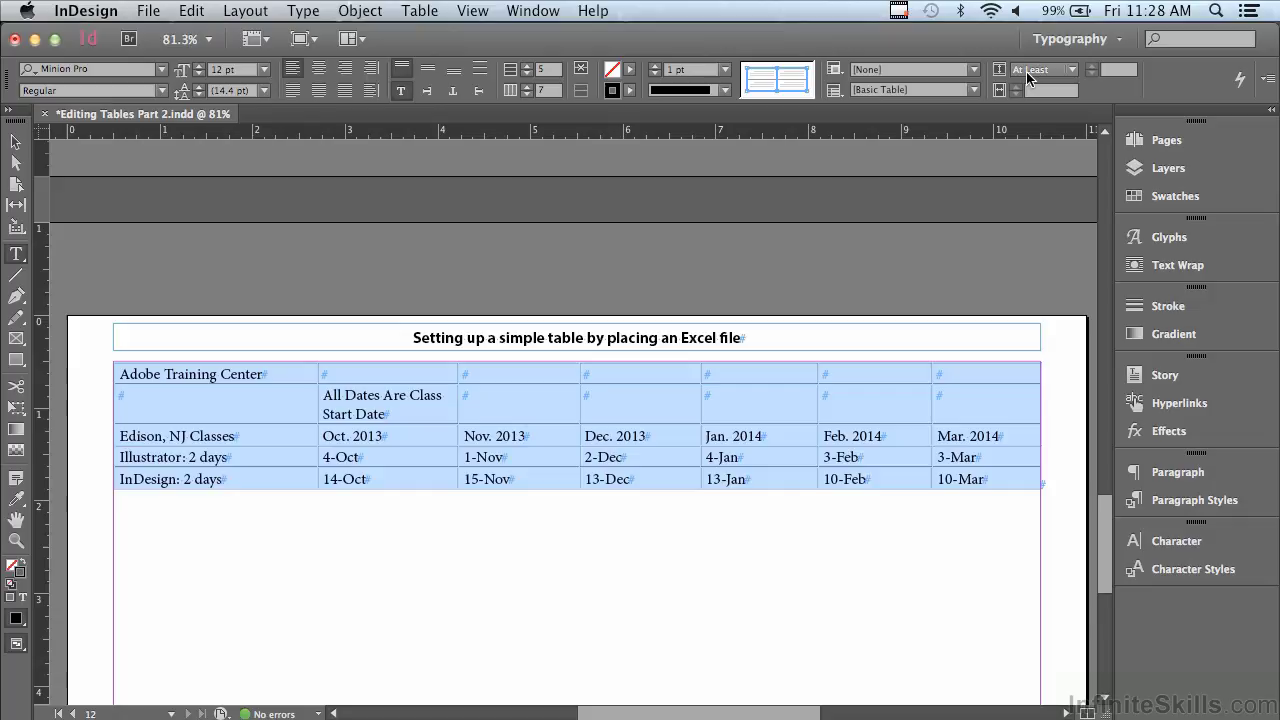
click(1109, 70)
text(5)
key(Return)
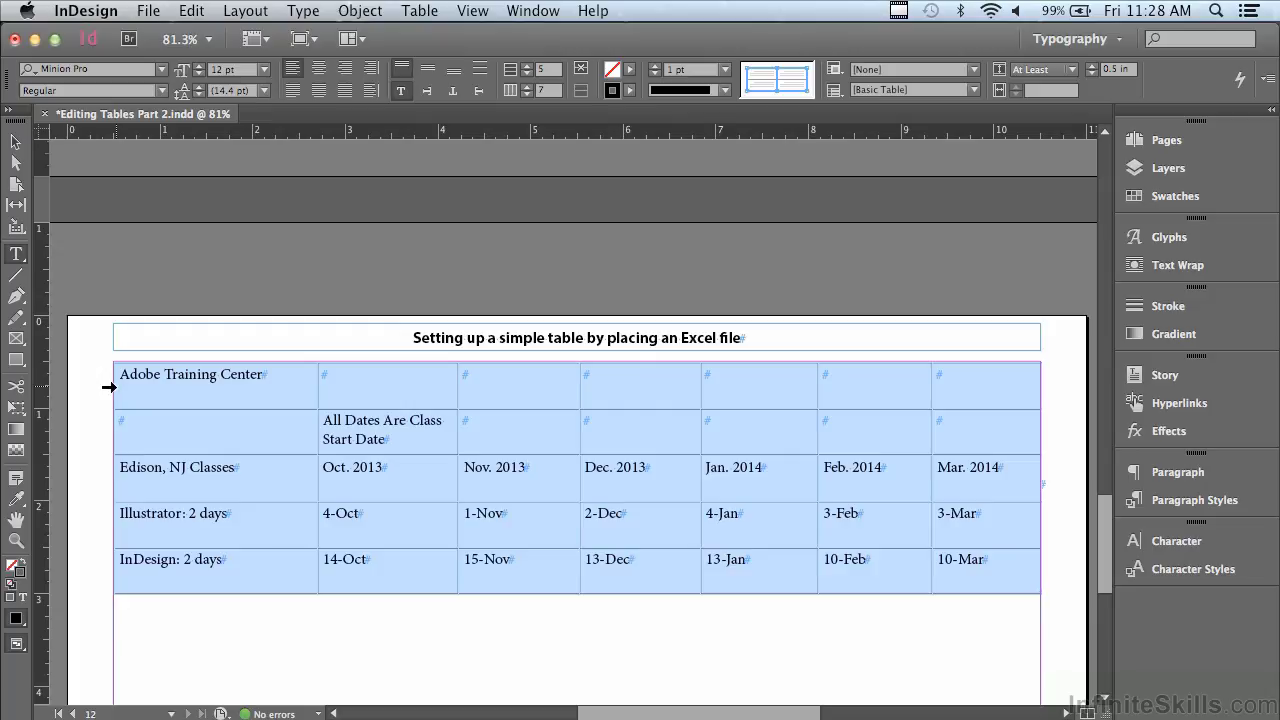
Merge the first row into one full-width Adobe Training Center title cell
click(108, 387)
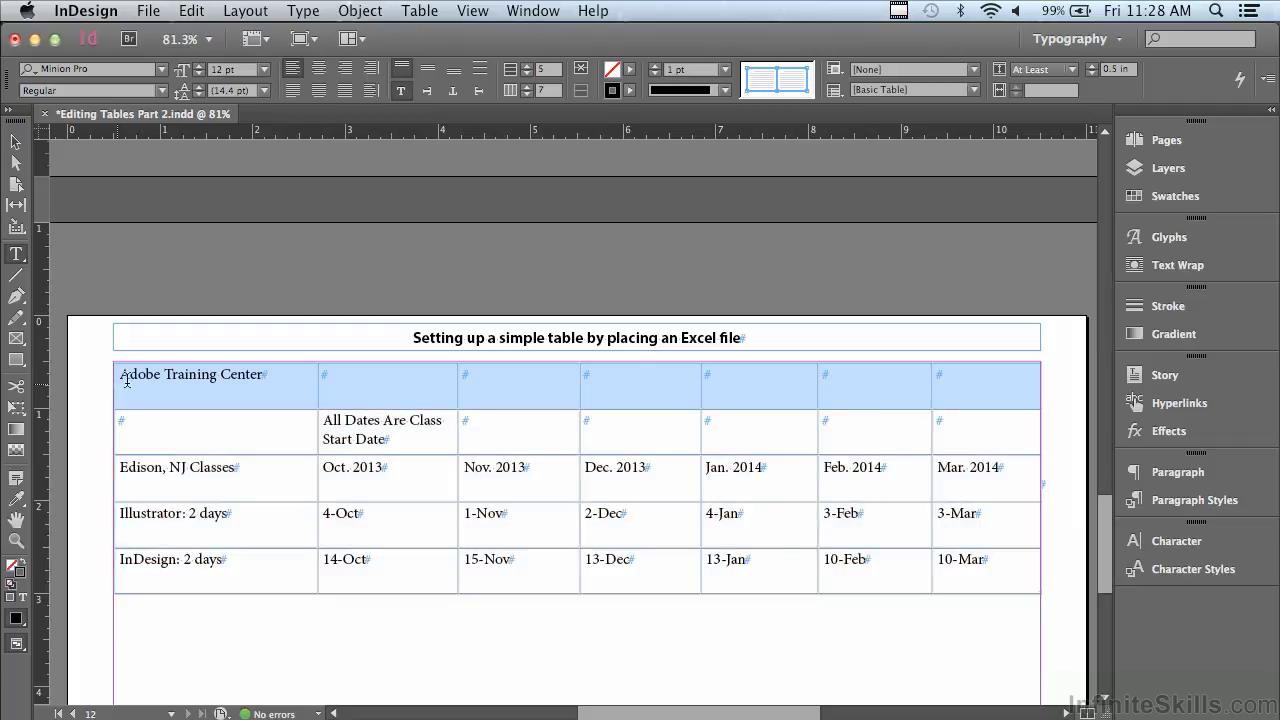
click(420, 10)
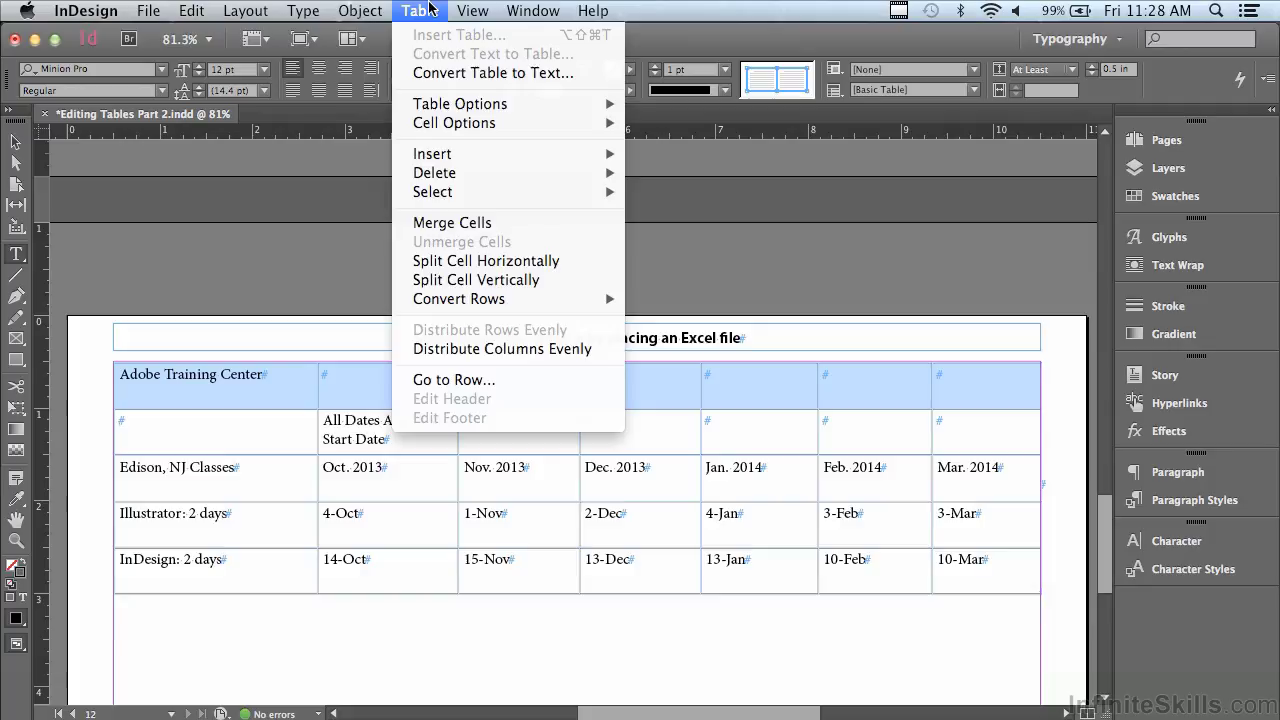
click(452, 223)
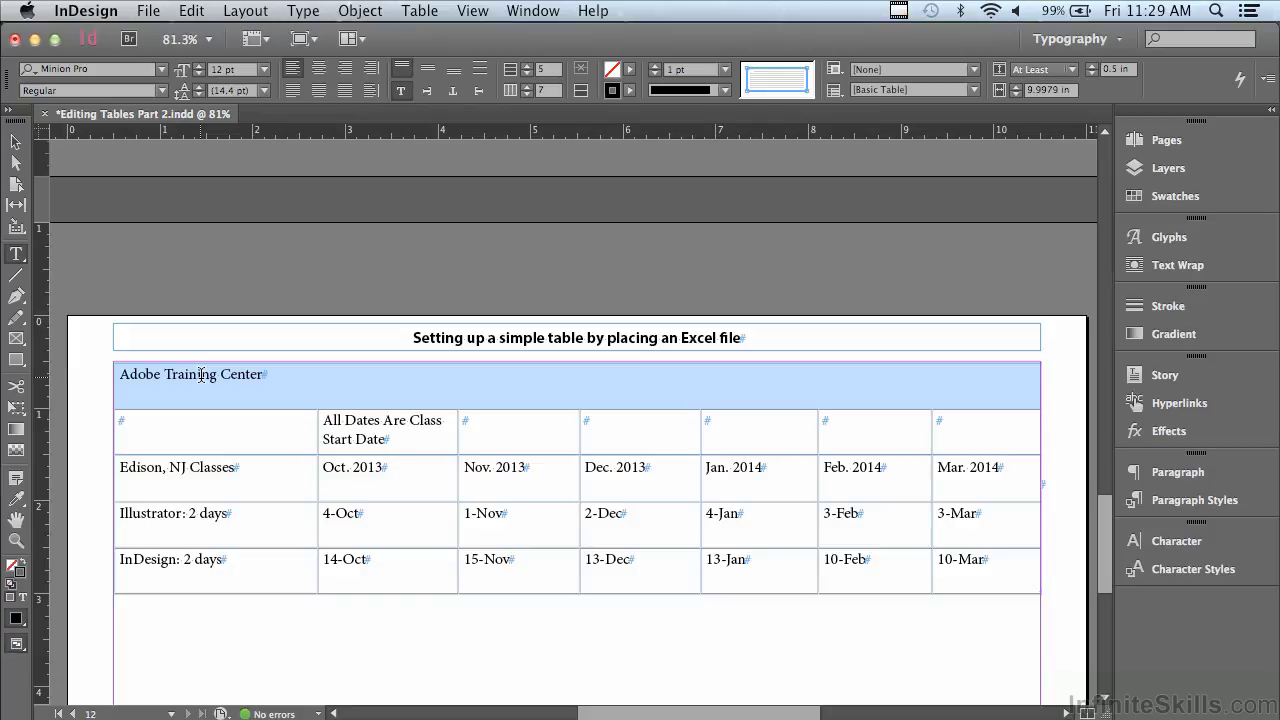
Center the text of all table cells both vertically and horizontally
click(112, 361)
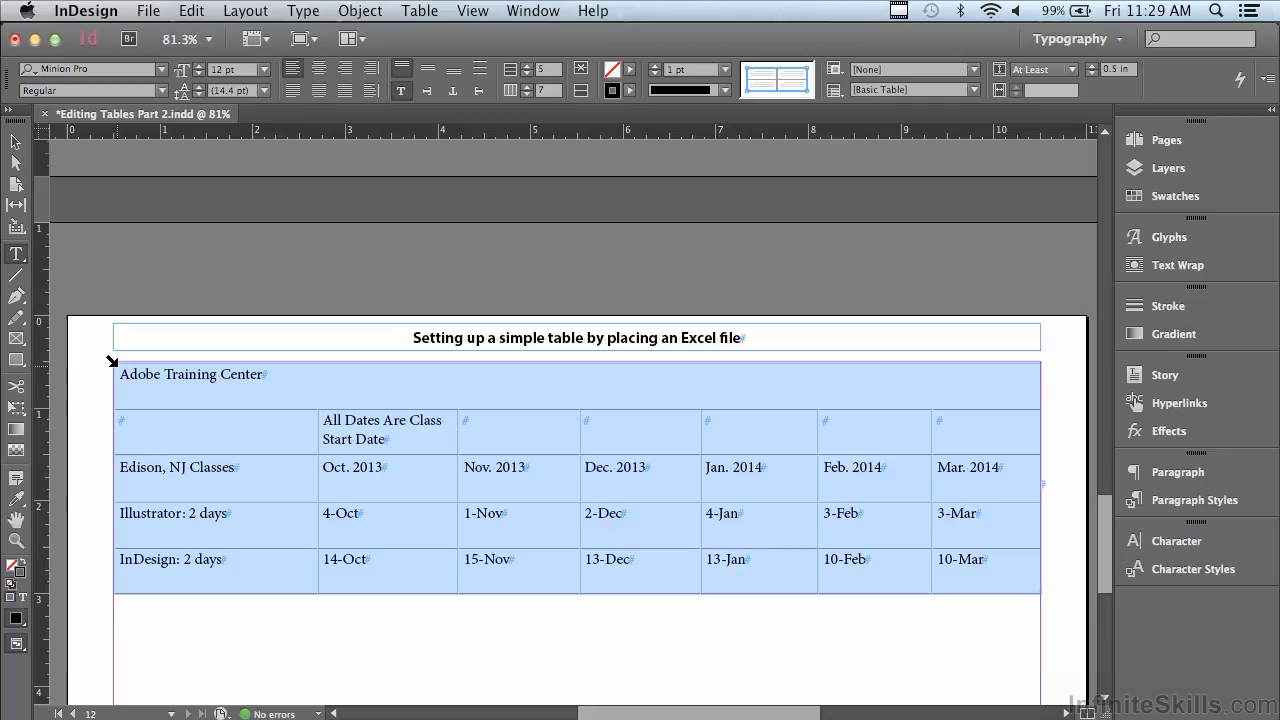
click(401, 70)
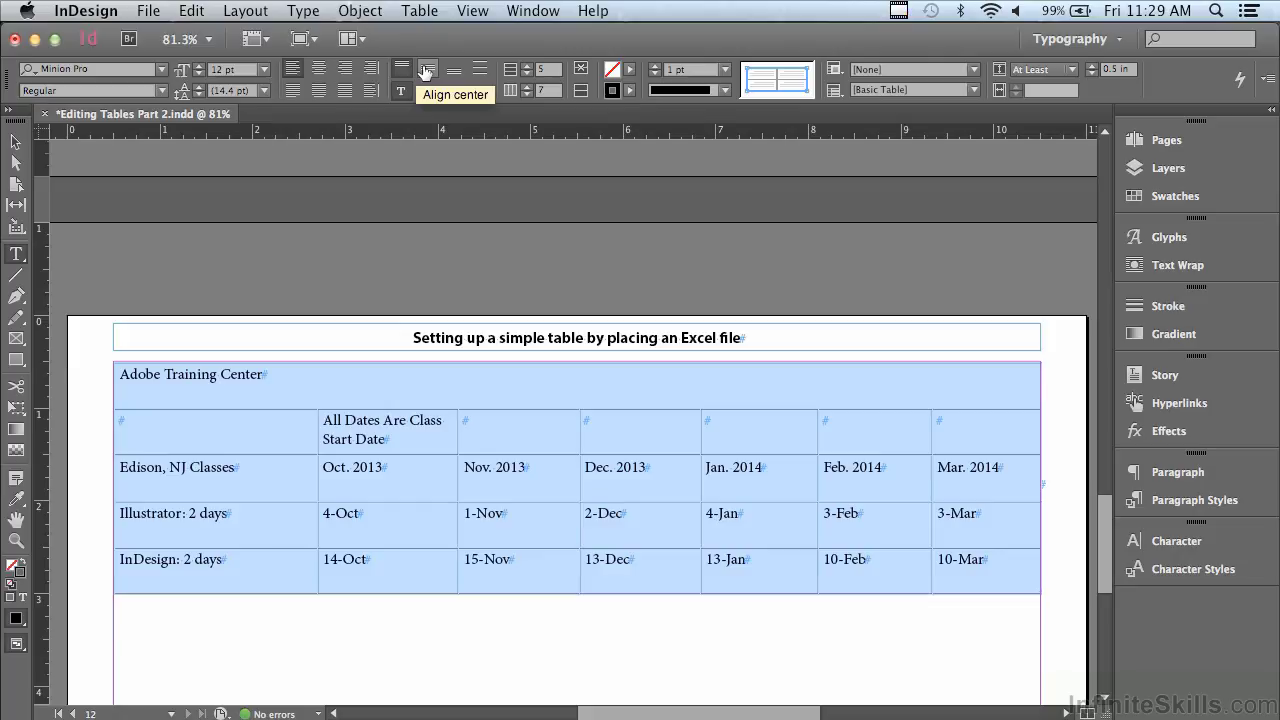
click(426, 70)
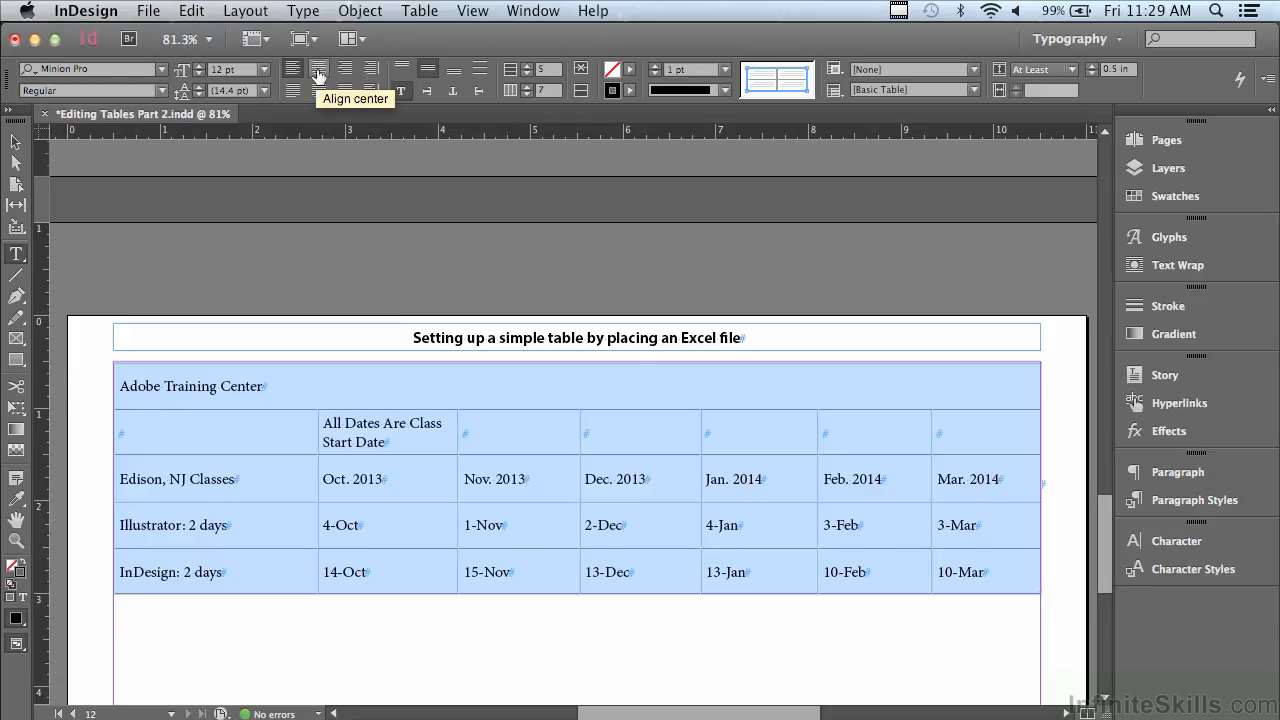
click(318, 76)
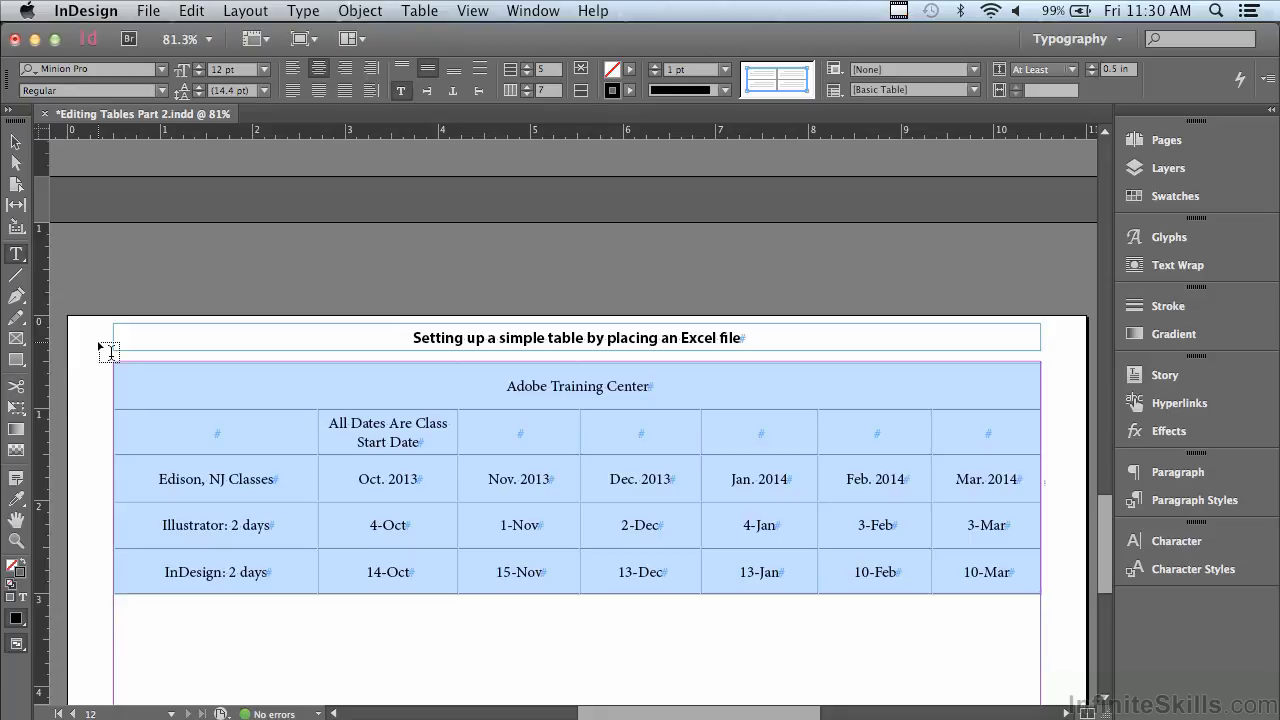
Insert 1 empty column to the left of the table's first column
click(124, 430)
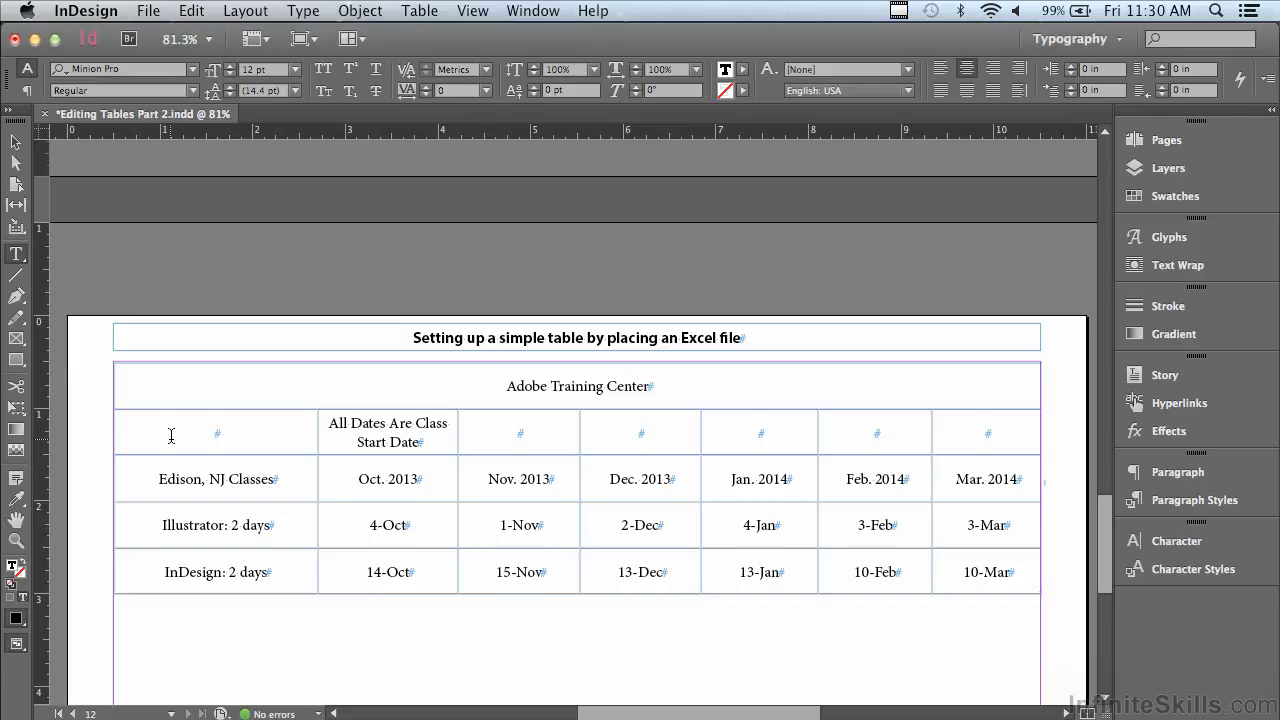
click(408, 10)
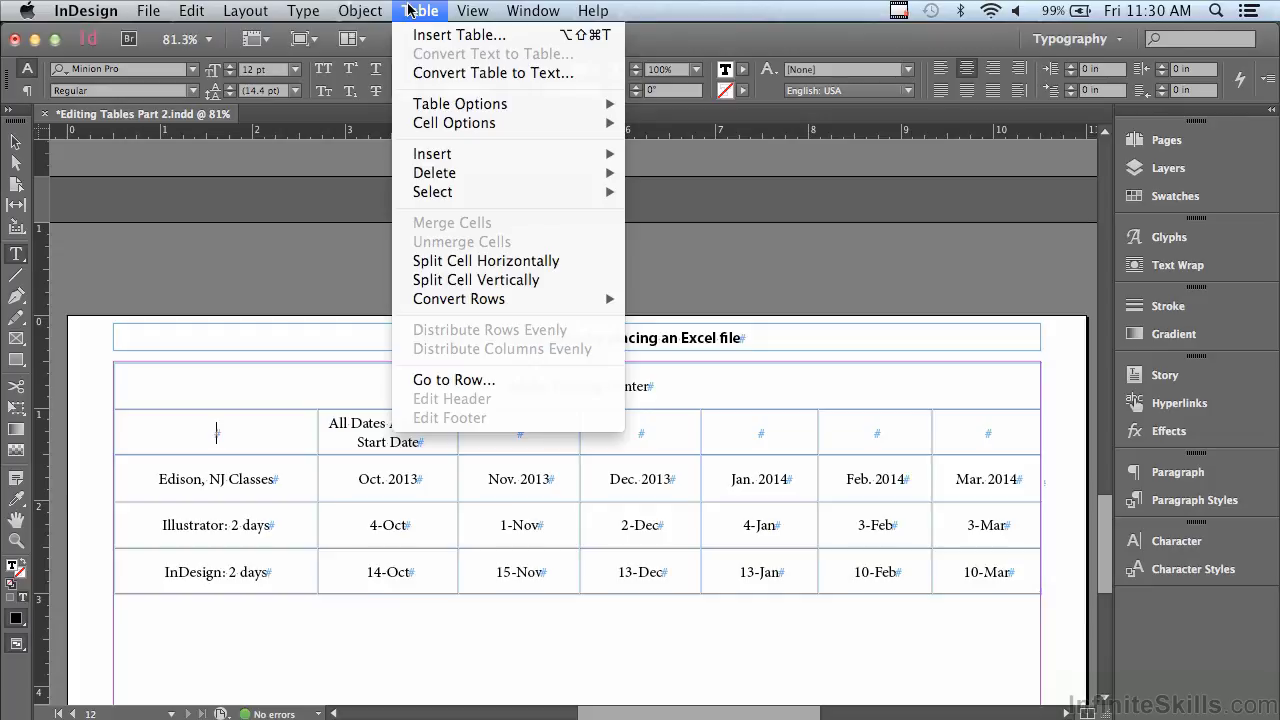
mouse_move(440, 156)
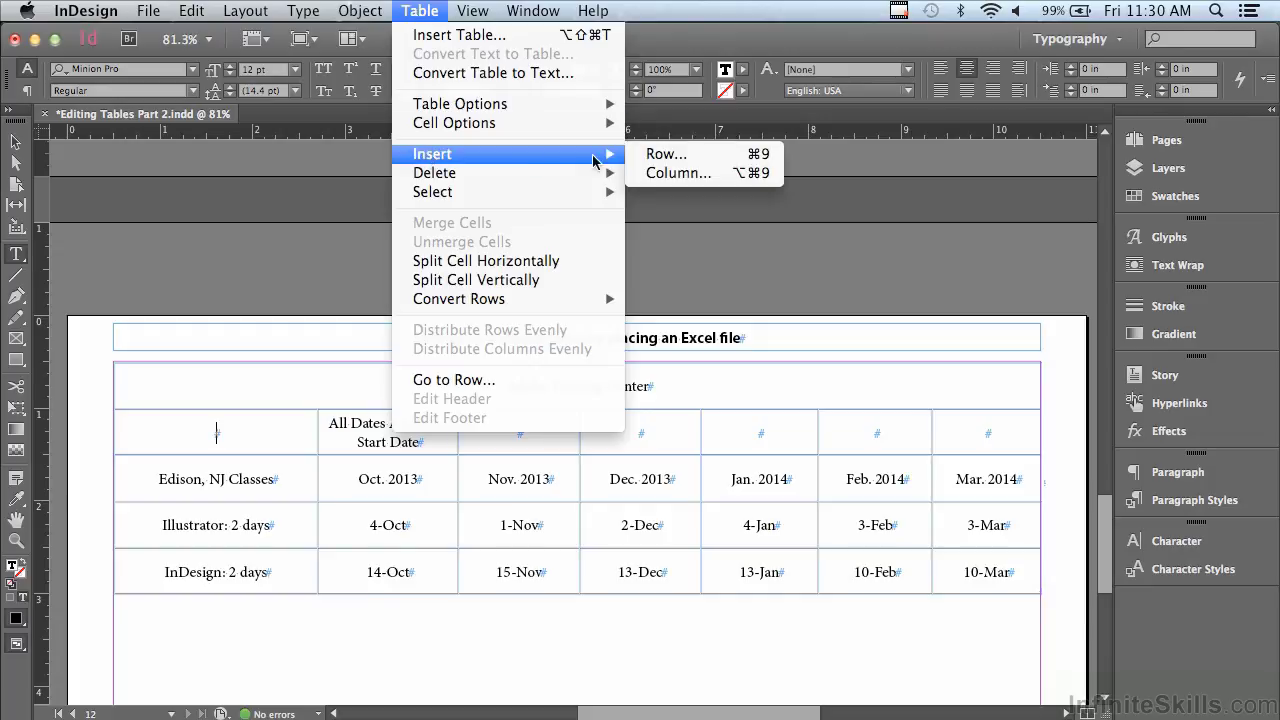
click(660, 173)
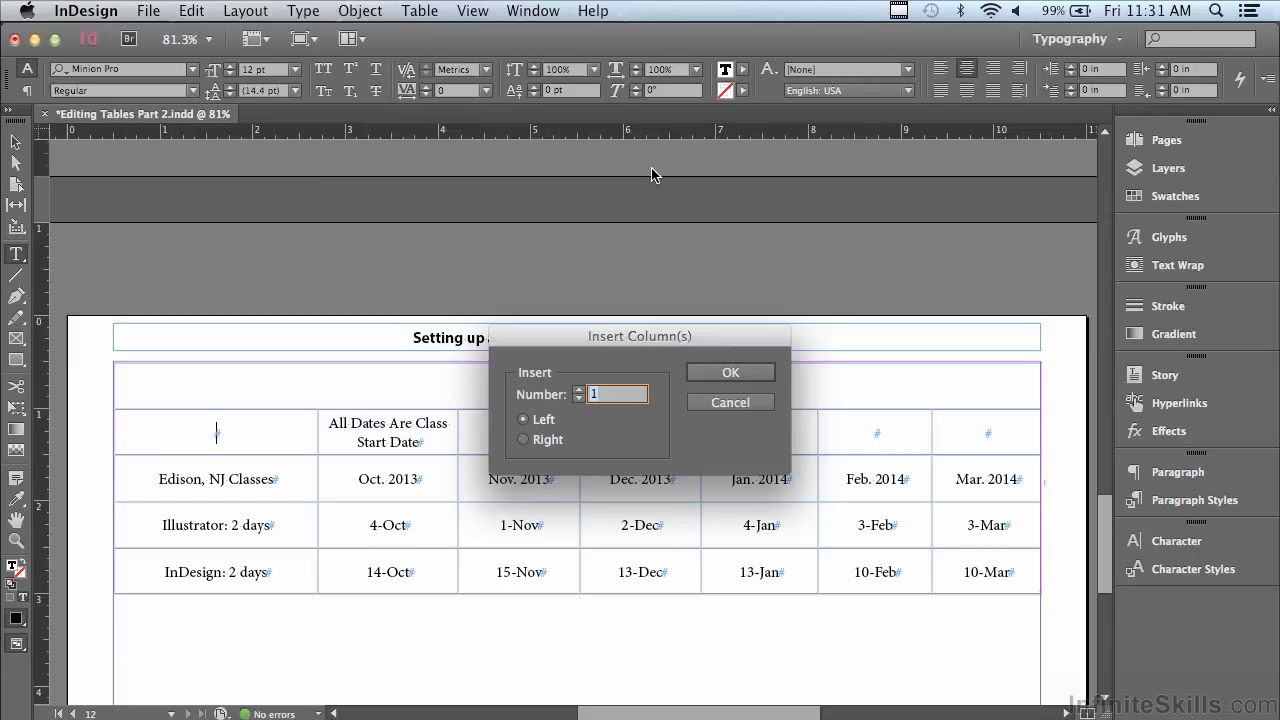
click(522, 421)
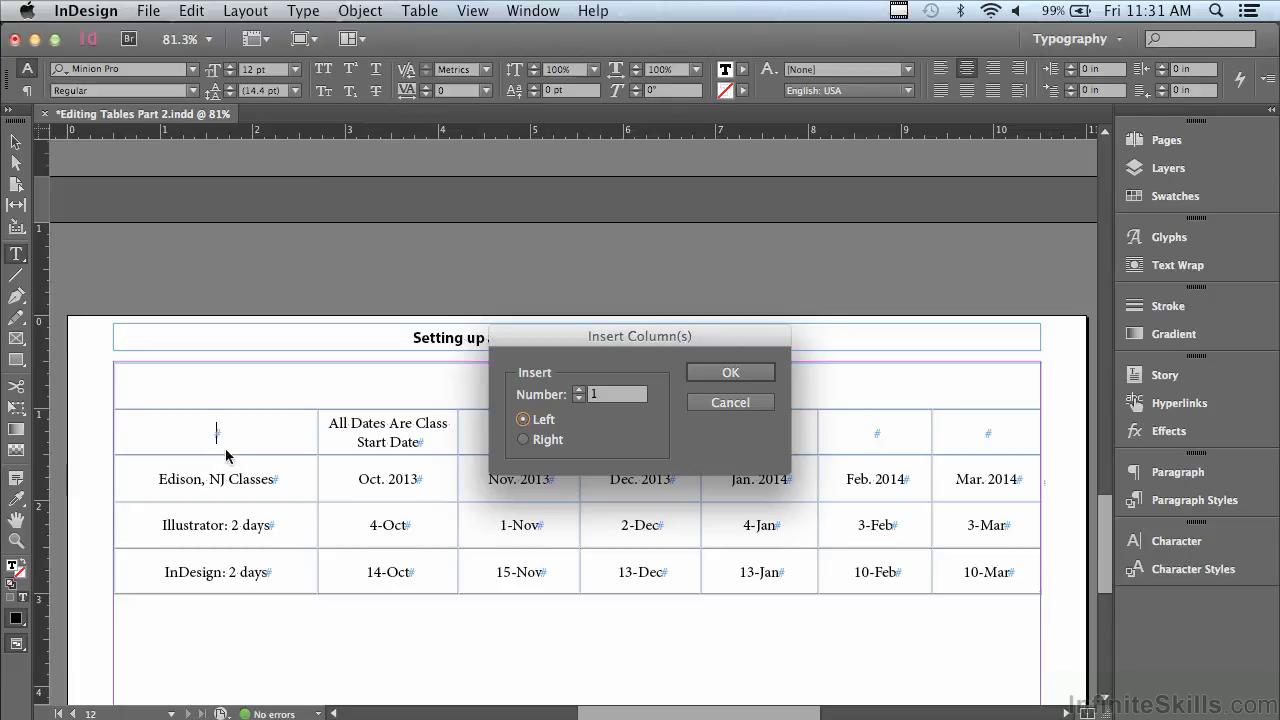
double_click(602, 398)
click(703, 372)
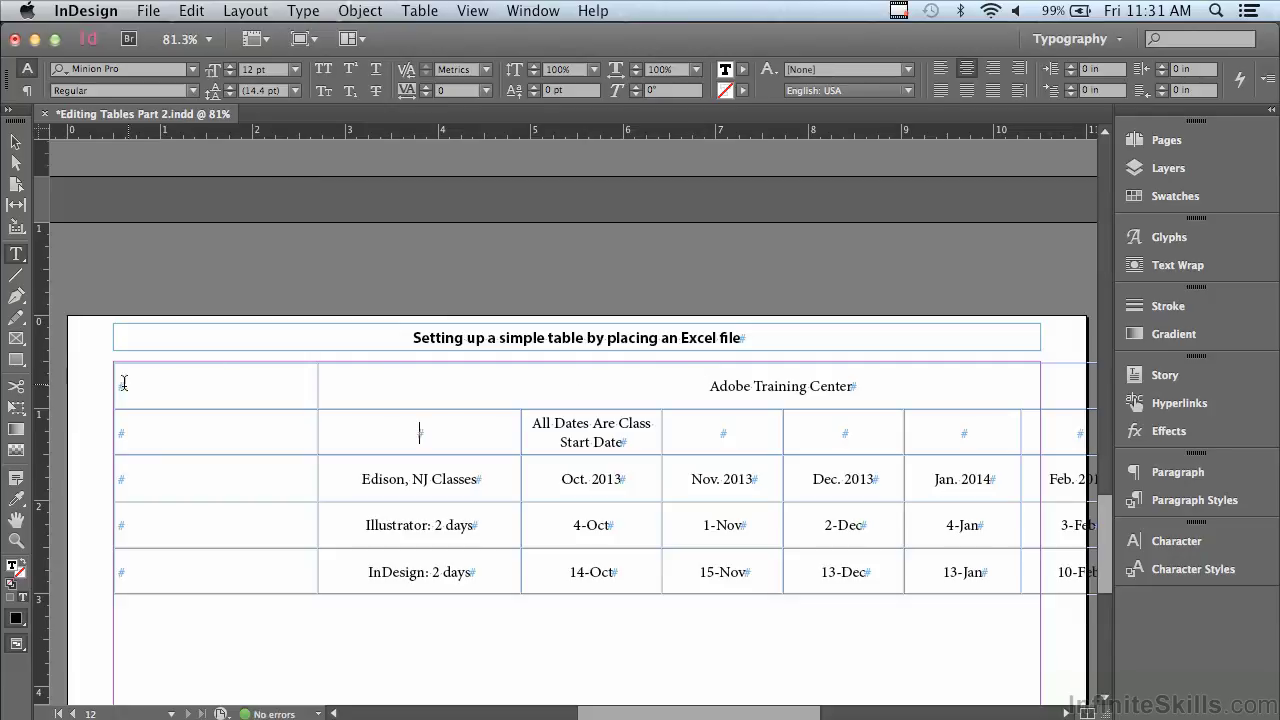
Merge the new left column's cells into one tall cell spanning all five rows
drag(120, 385, 255, 598)
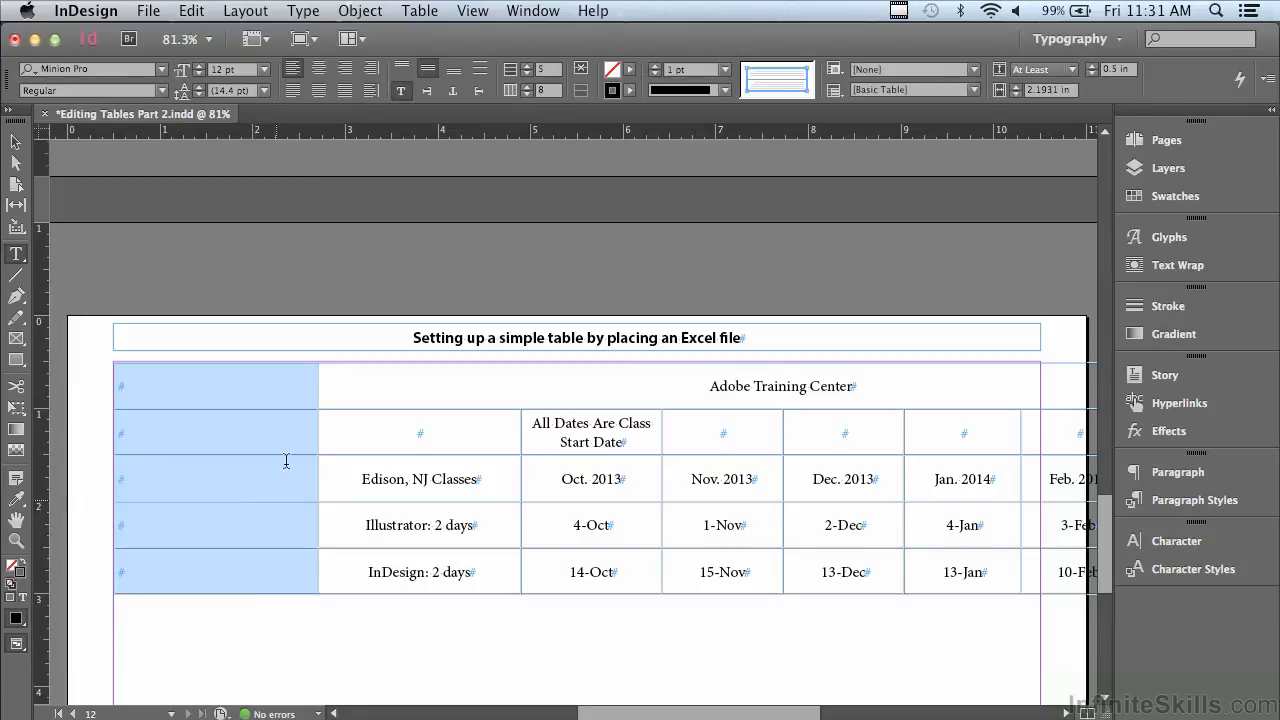
click(421, 12)
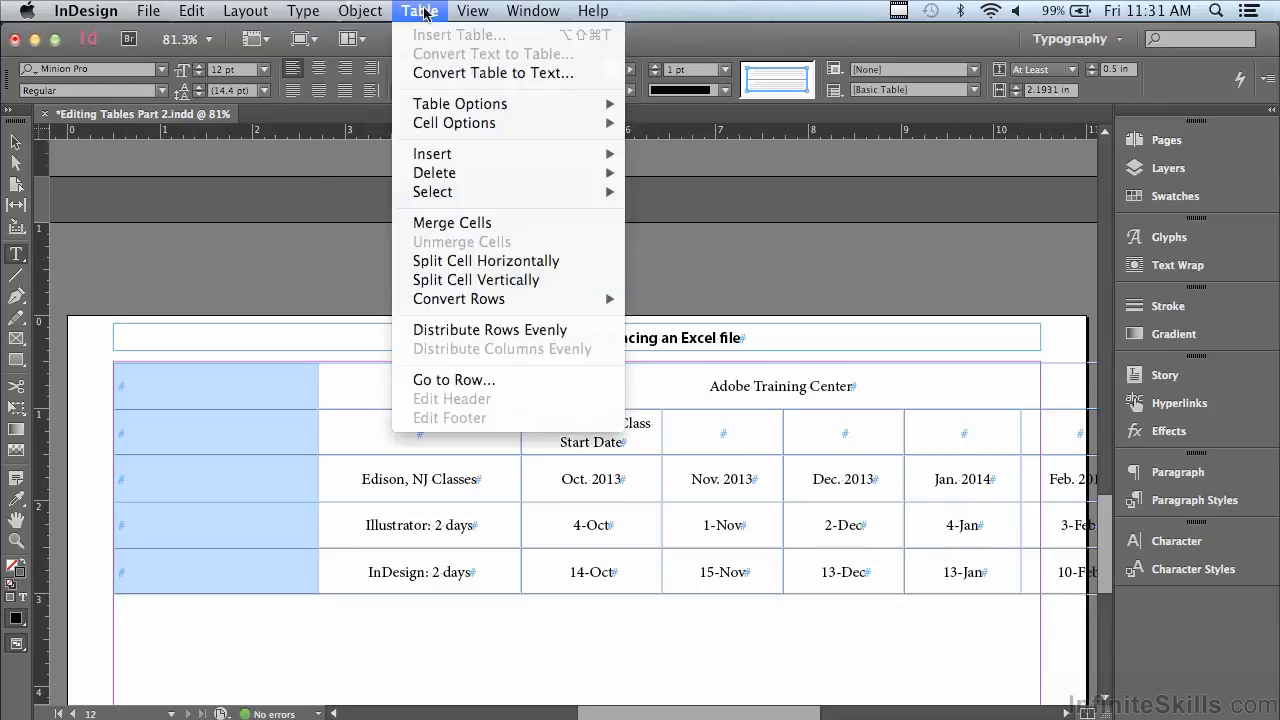
click(445, 222)
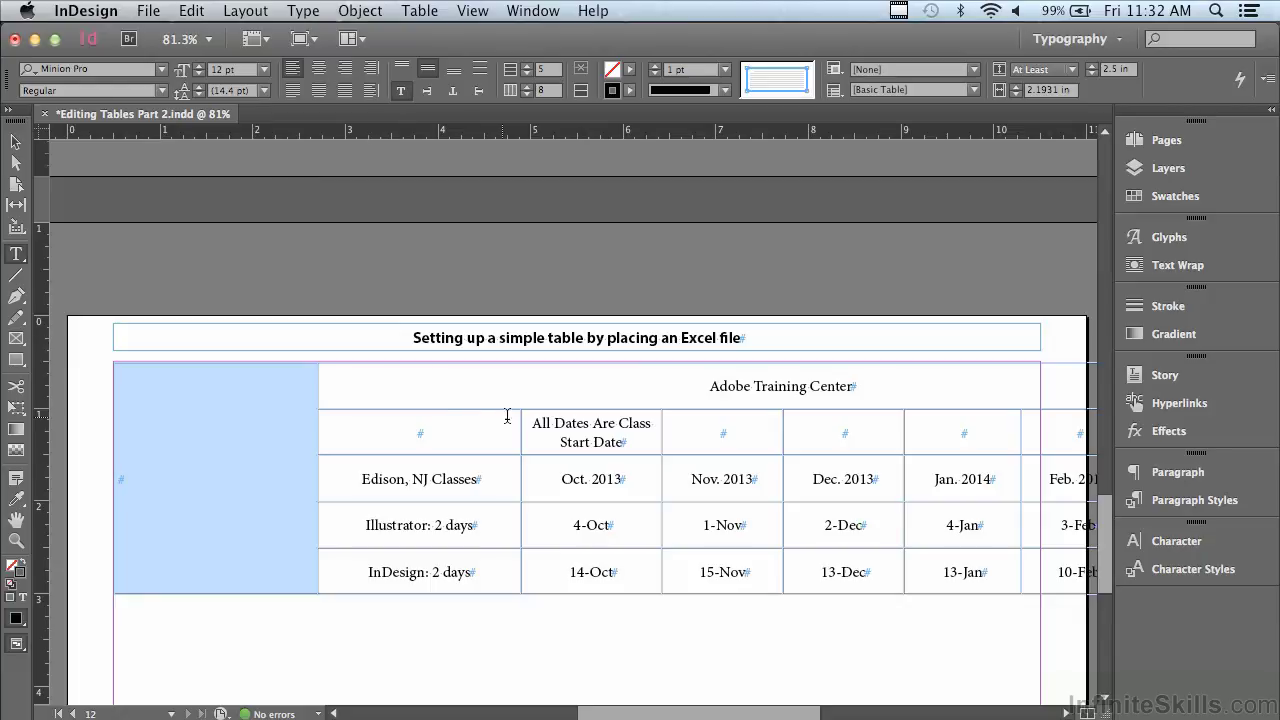
Drag the 'All Dates Are Class Start Date' text from the second row into the merged left cell
drag(530, 423, 648, 441)
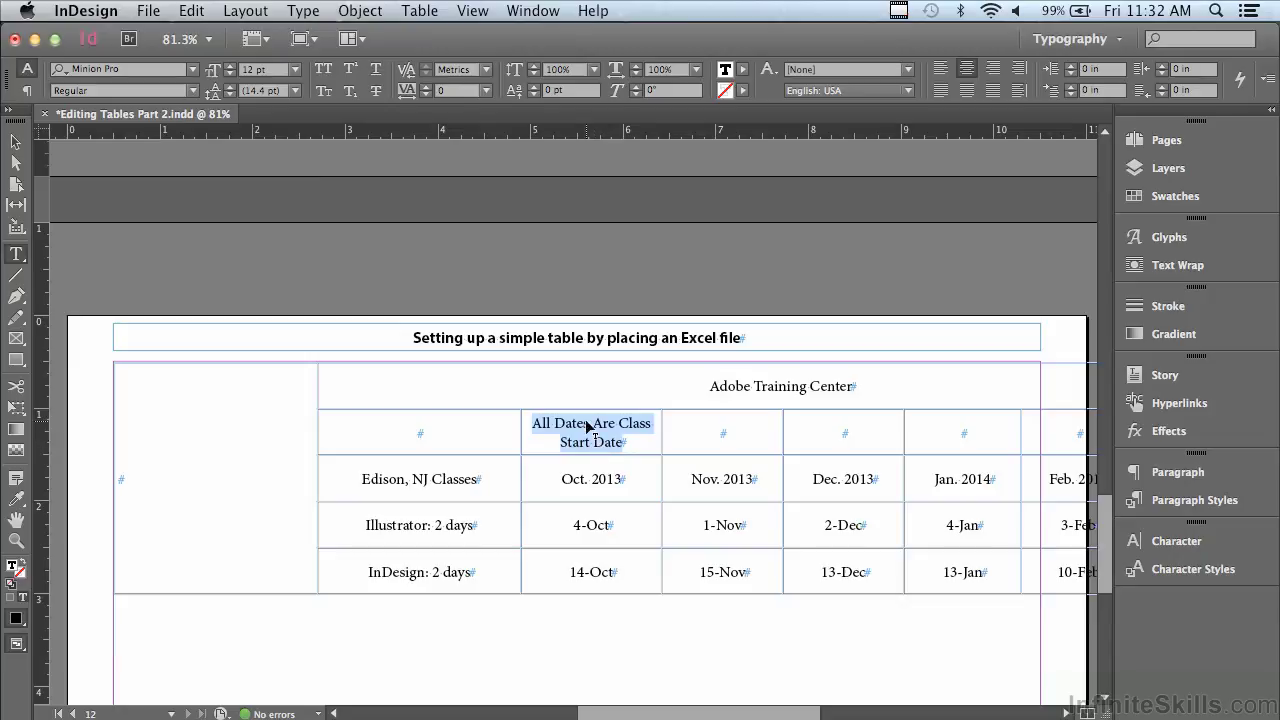
drag(588, 426, 202, 408)
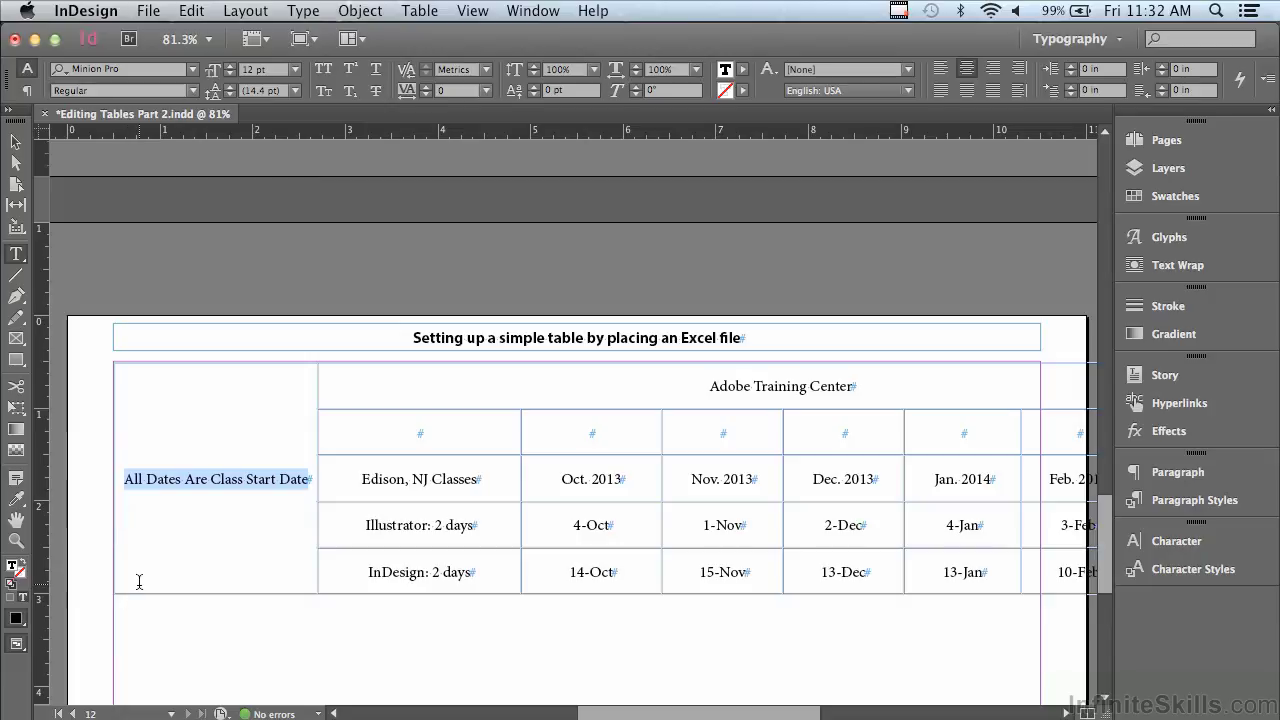
Rotate the merged cell's All Dates label 270° and break it into two lines after 'Are'
click(186, 358)
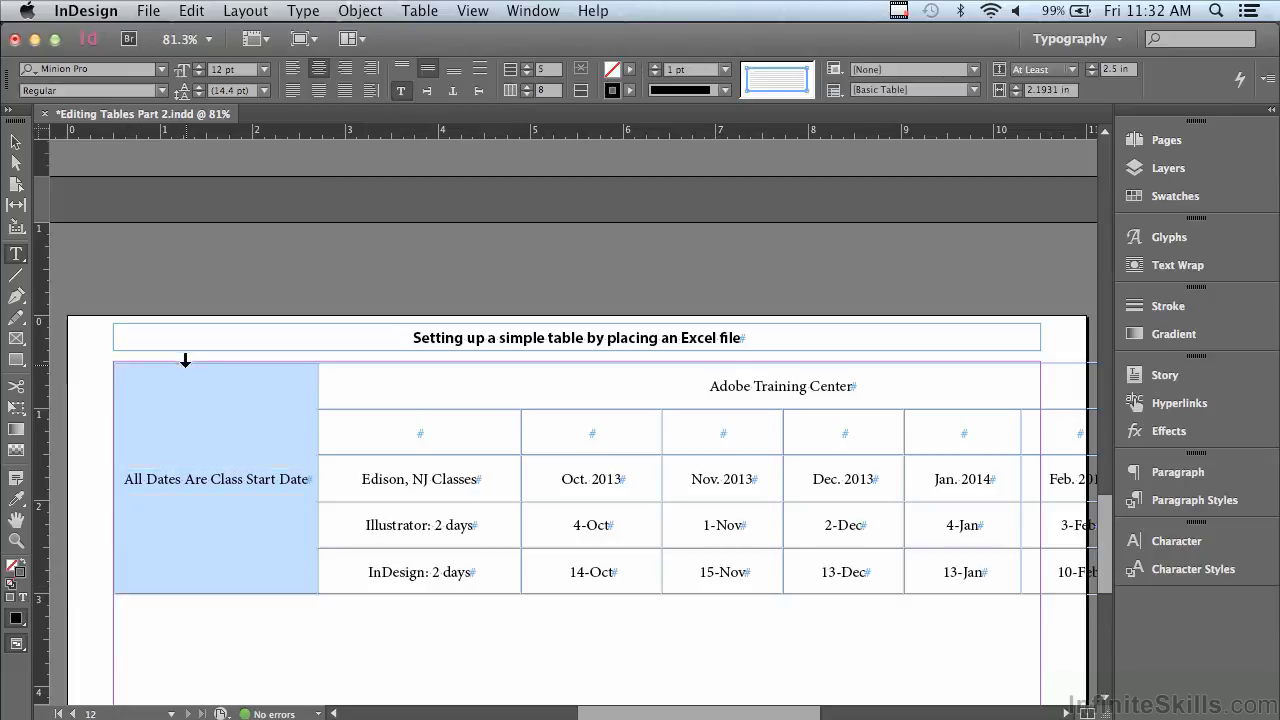
click(481, 93)
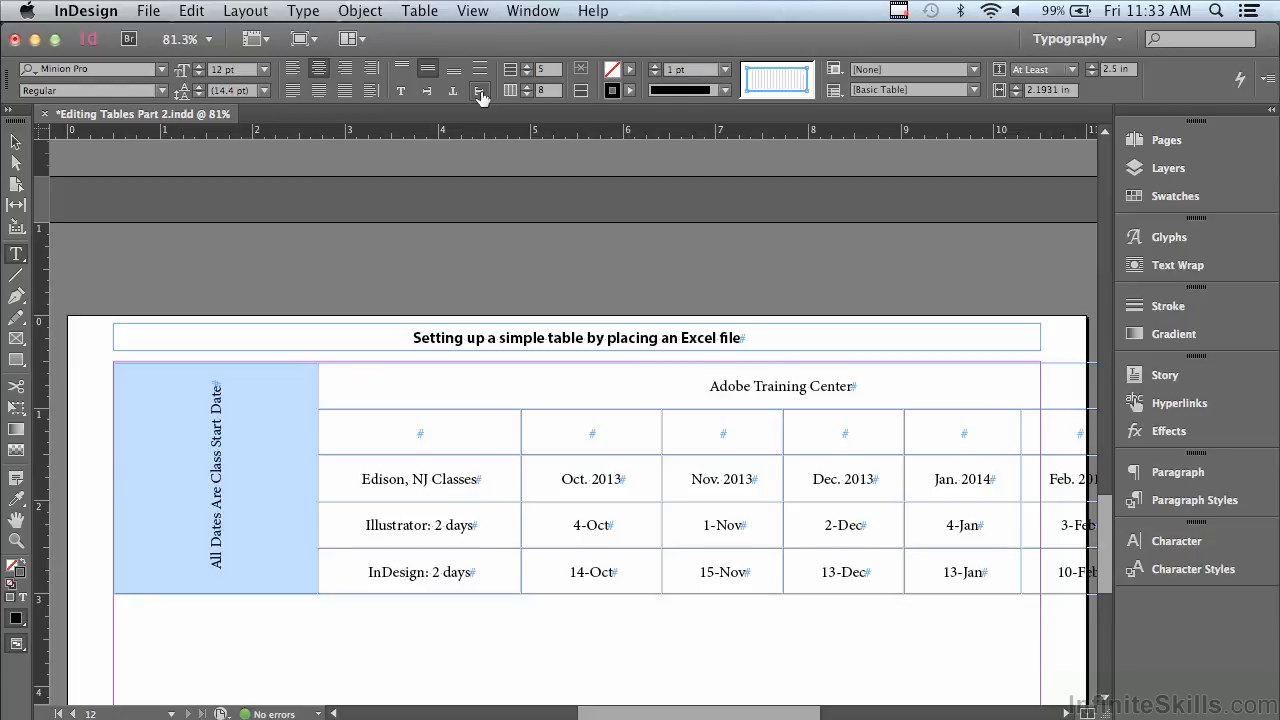
click(213, 483)
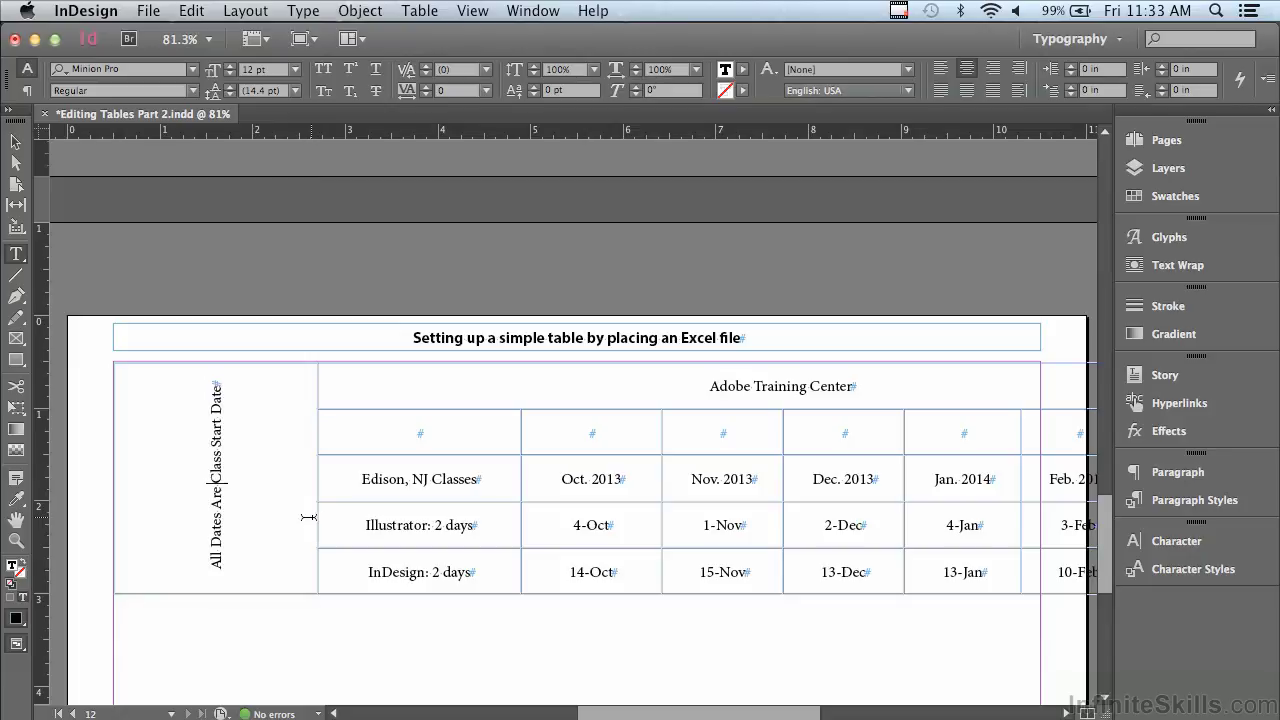
key(shift+Return)
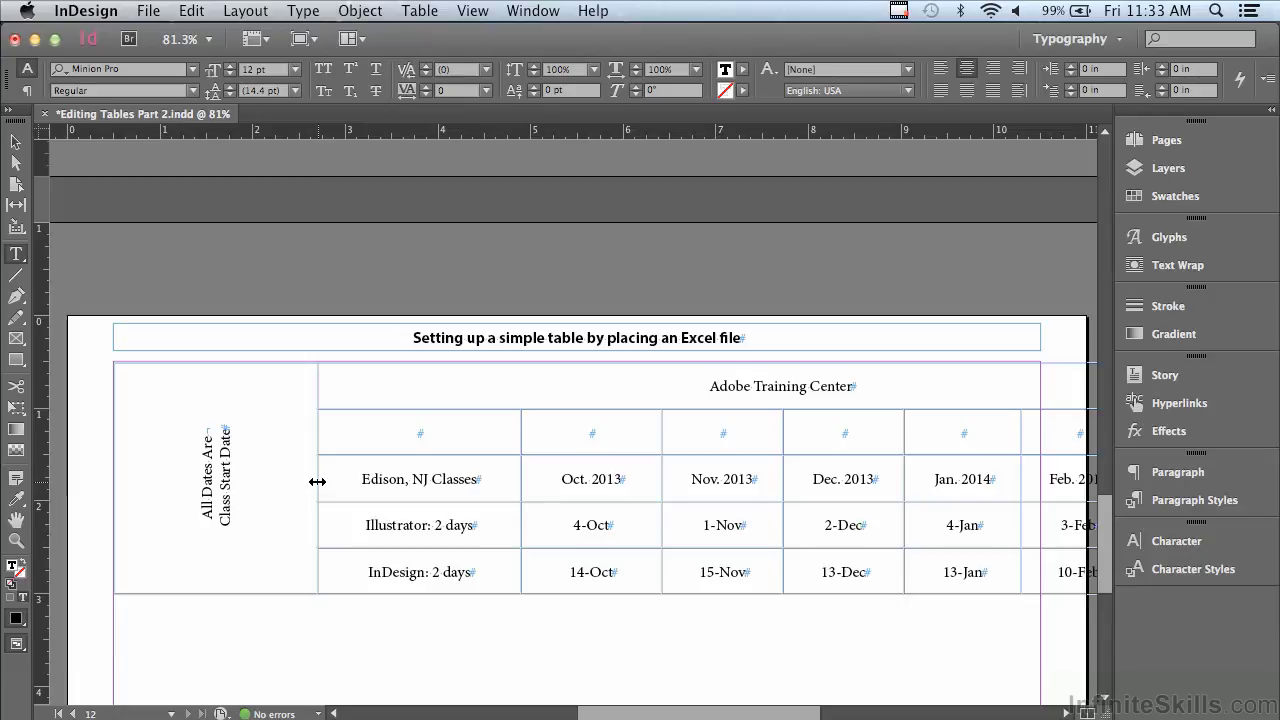
Narrow the label and Edison, NJ Classes columns, pull the right edge inside the margin, and select the body cells
drag(317, 481, 189, 472)
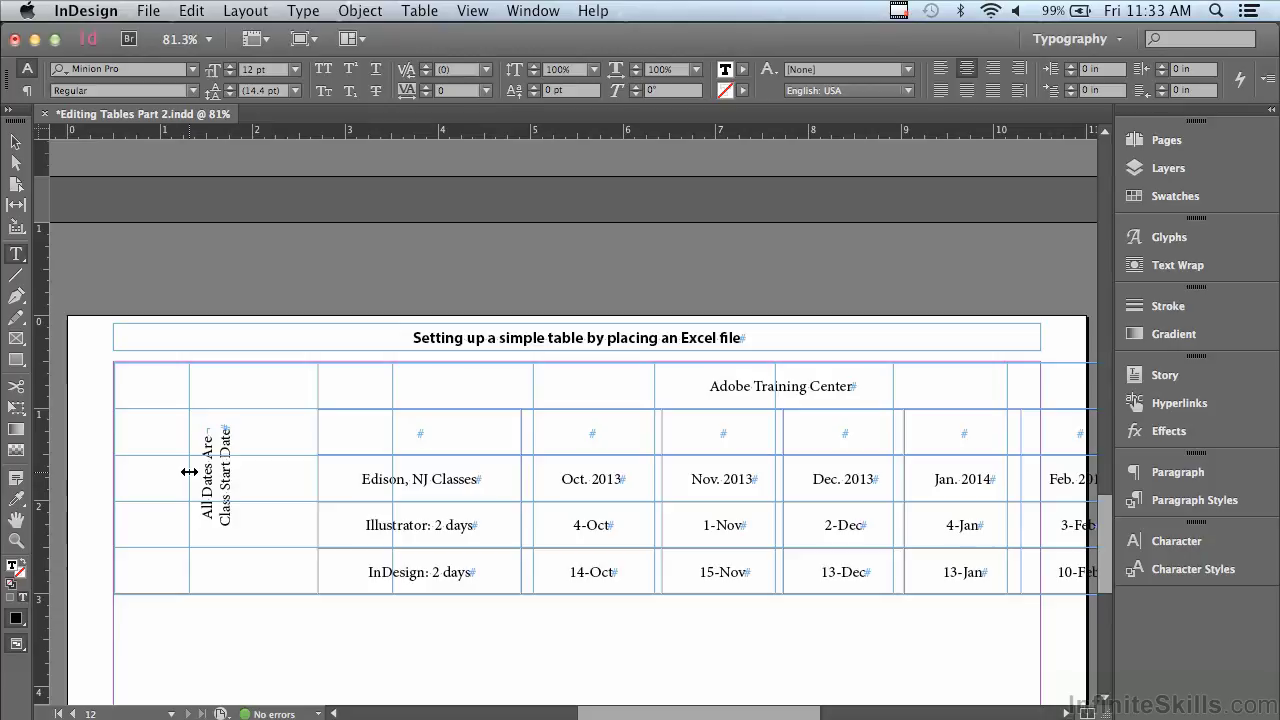
drag(189, 472, 189, 472)
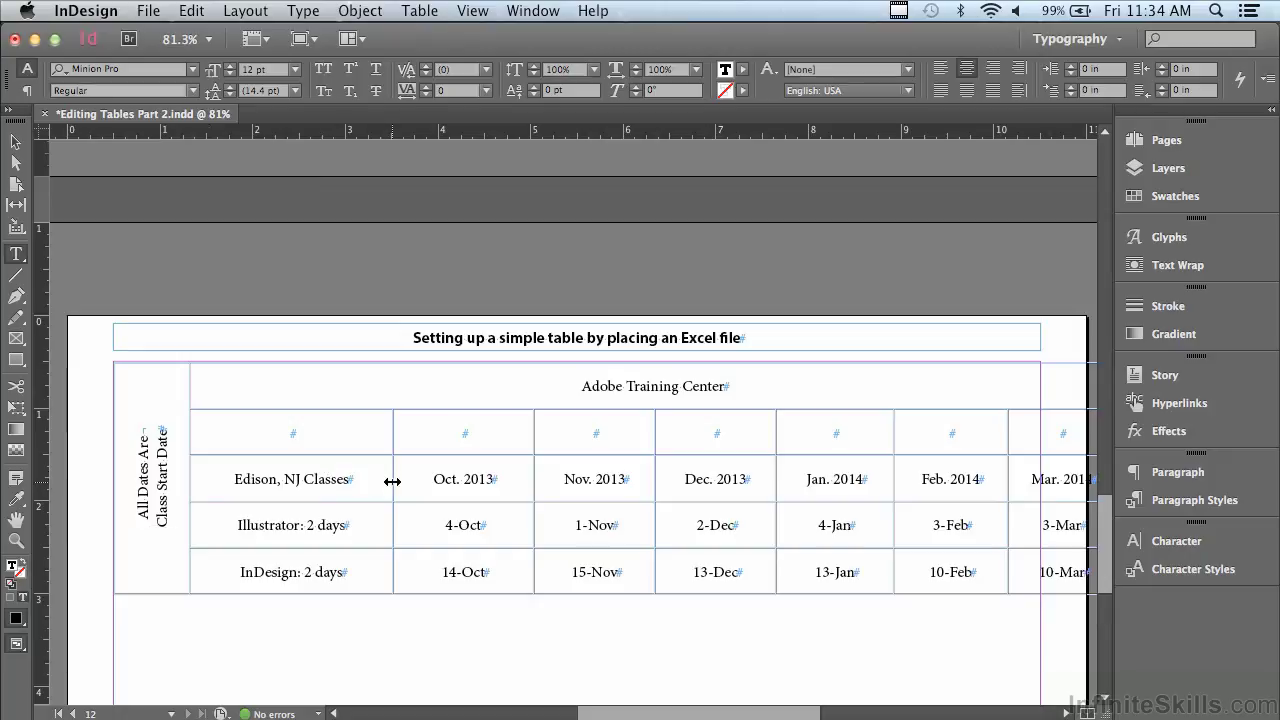
drag(393, 482, 345, 482)
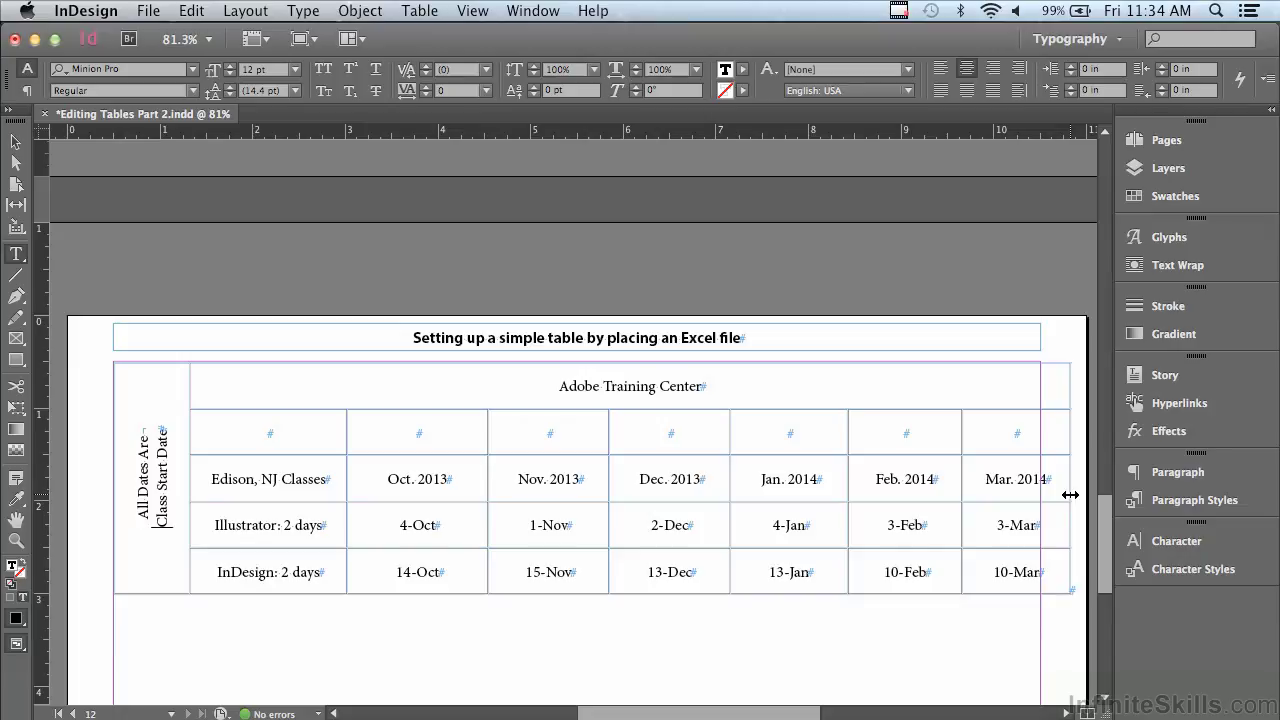
drag(1070, 494, 1039, 495)
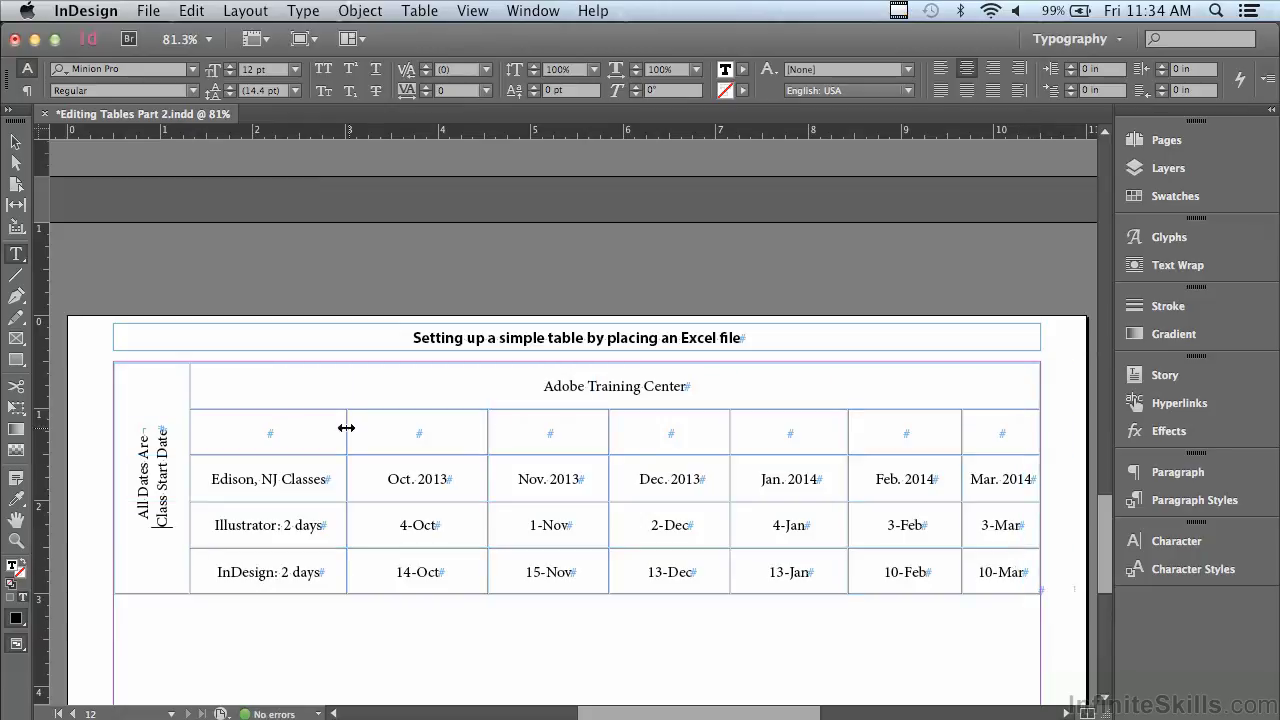
drag(198, 424, 1007, 572)
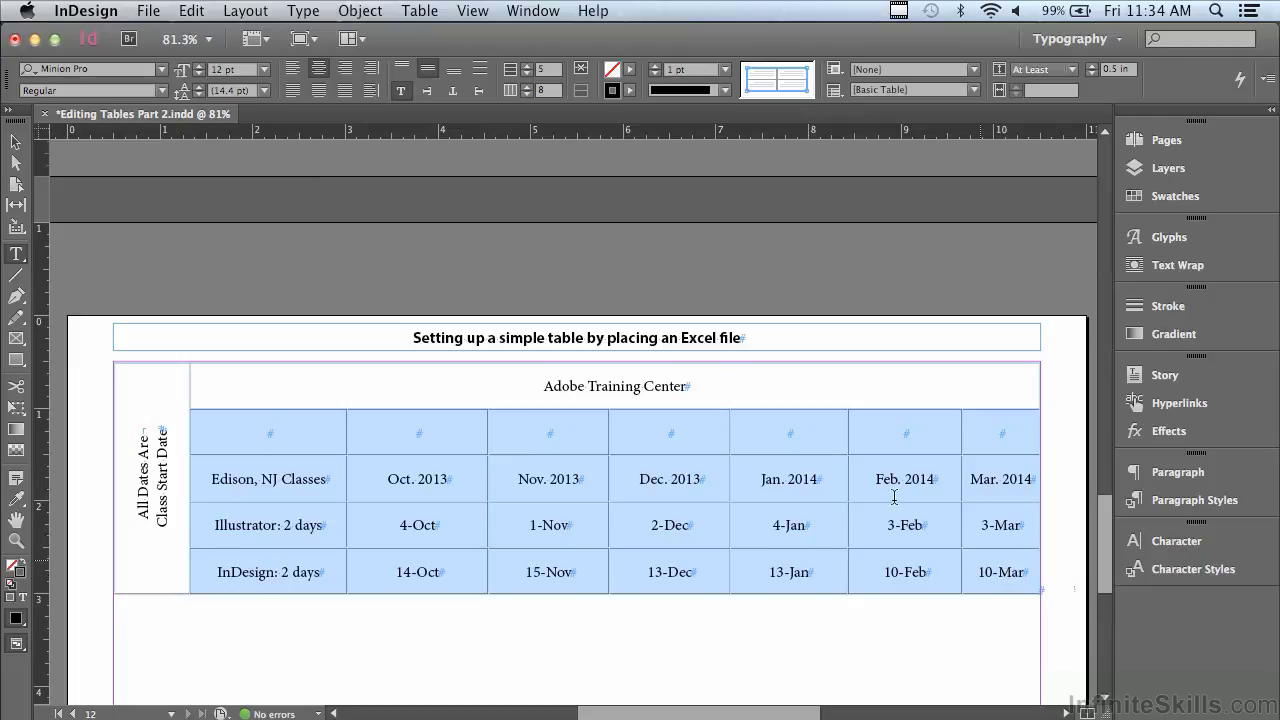
Distribute the selected date columns evenly so they have equal widths
click(419, 11)
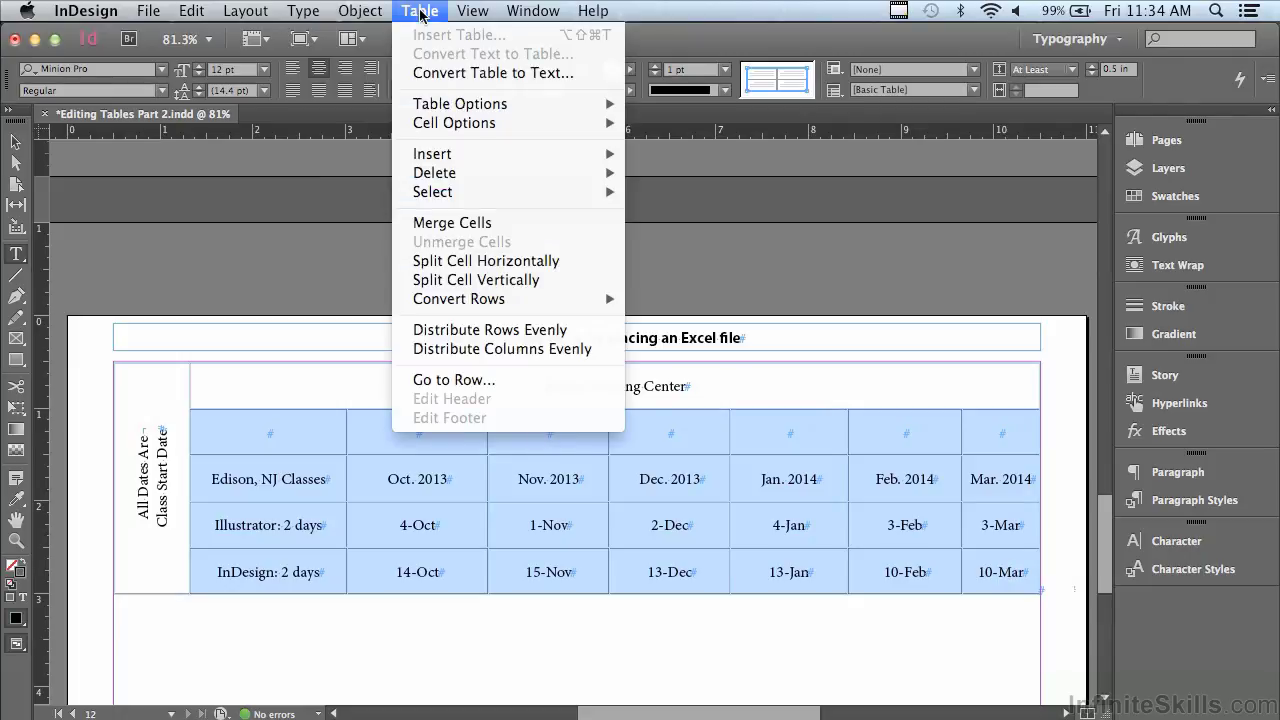
click(475, 348)
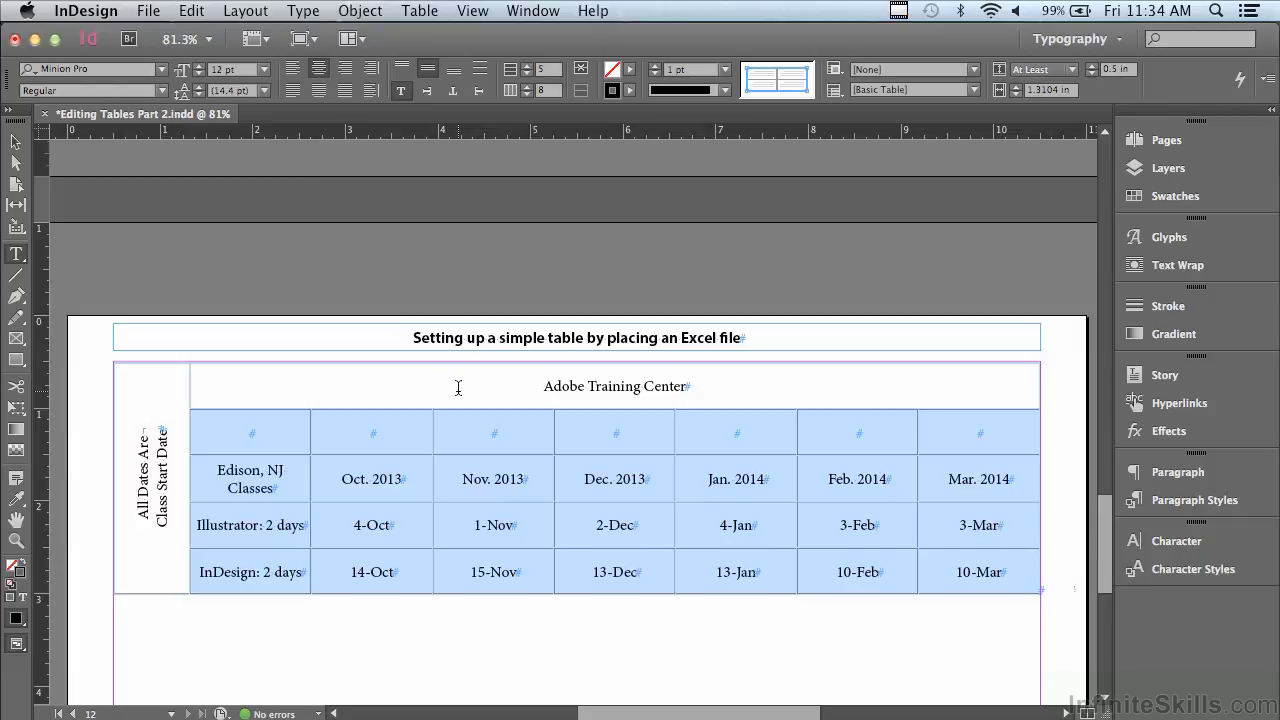
click(211, 431)
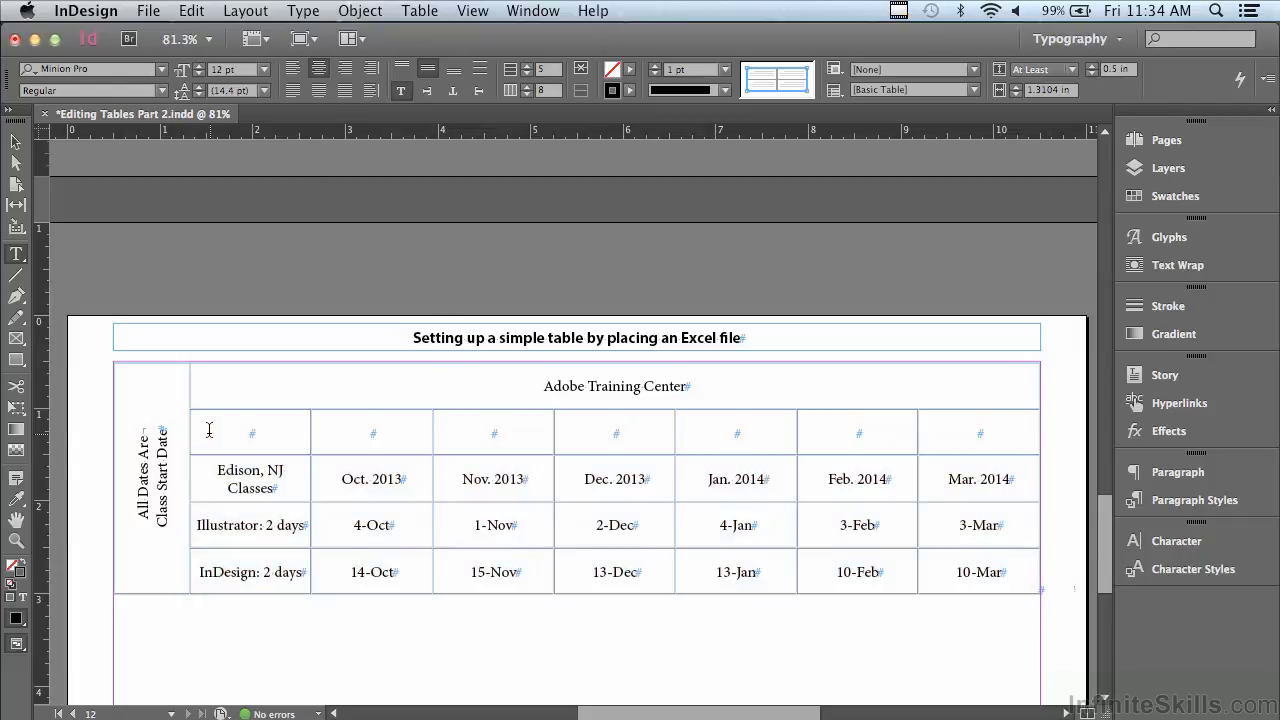
Delete the empty row beneath the Adobe Training Center title
drag(223, 429, 919, 456)
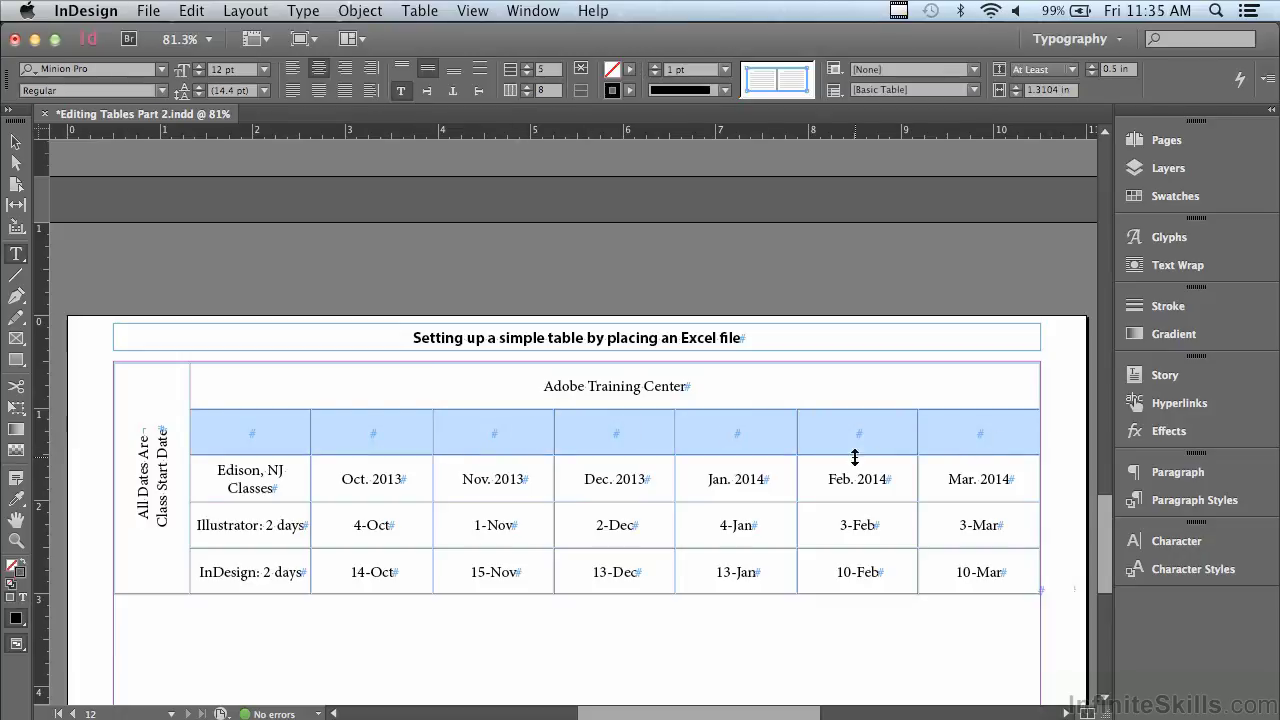
click(408, 12)
mouse_move(430, 172)
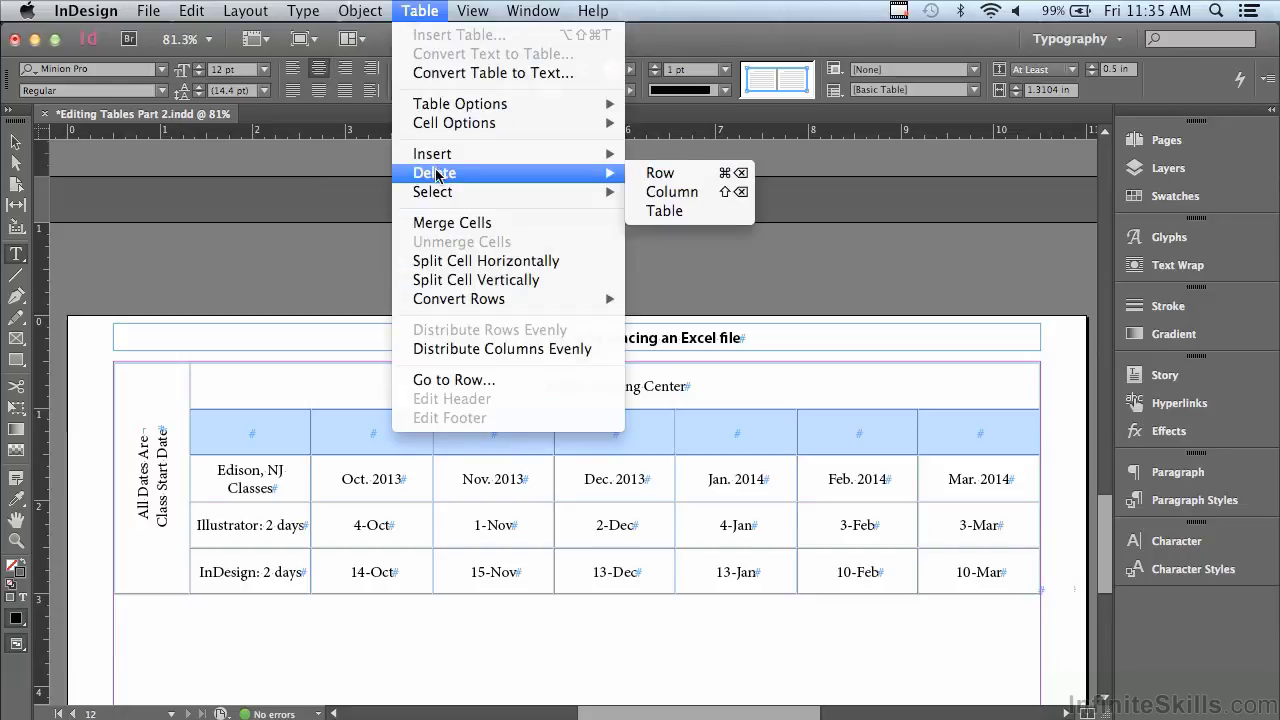
click(661, 175)
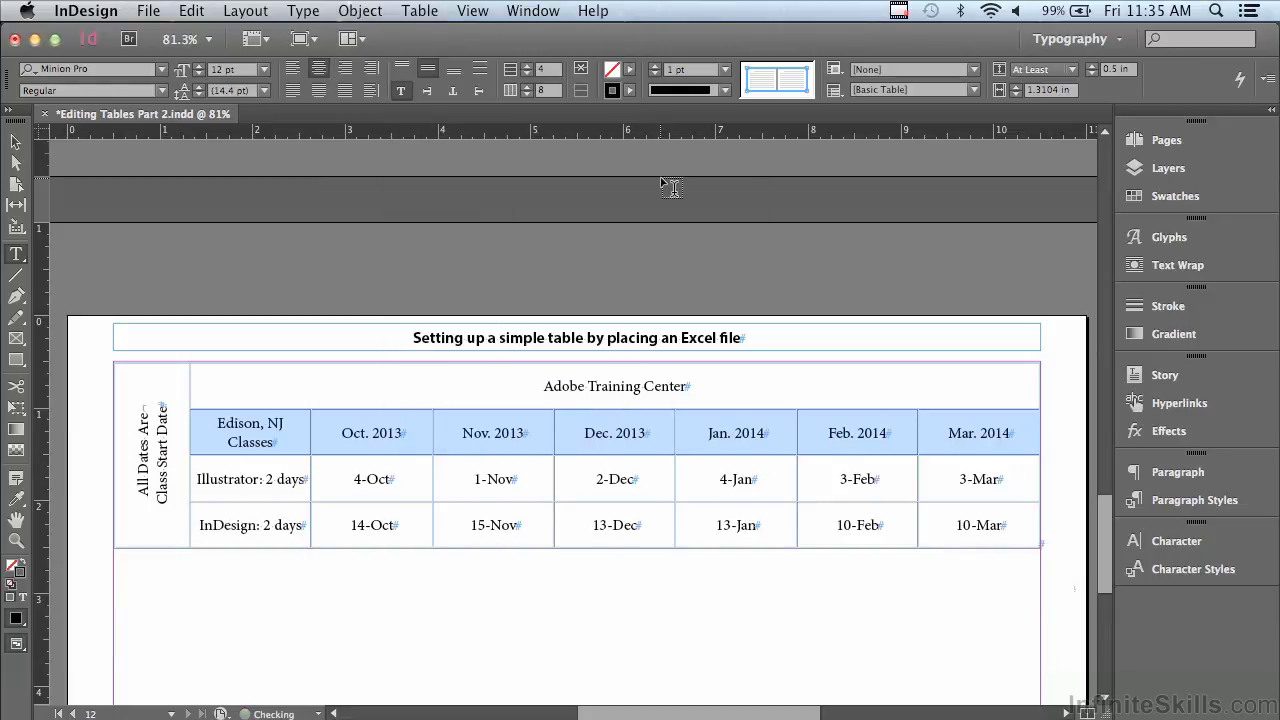